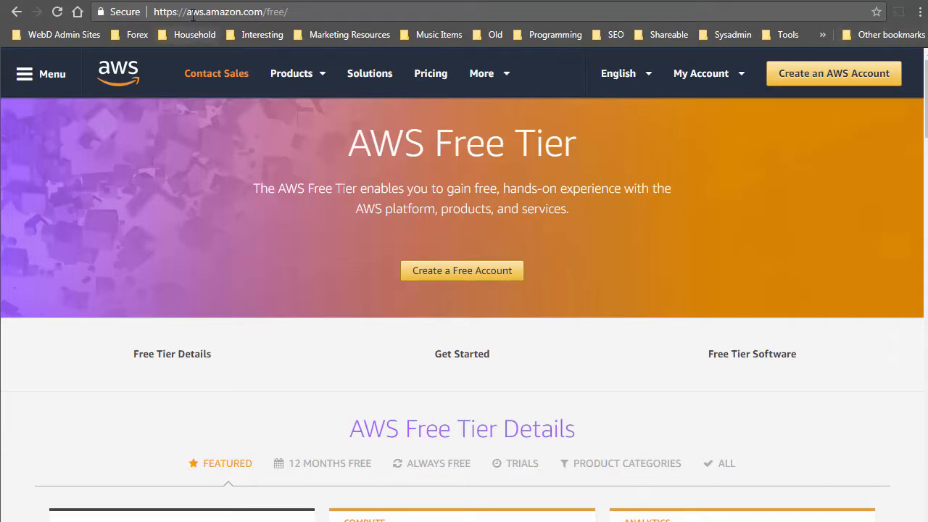
pyautogui.moveTo(188, 12); pyautogui.dragTo(286, 15)
pyautogui.click(838, 178)
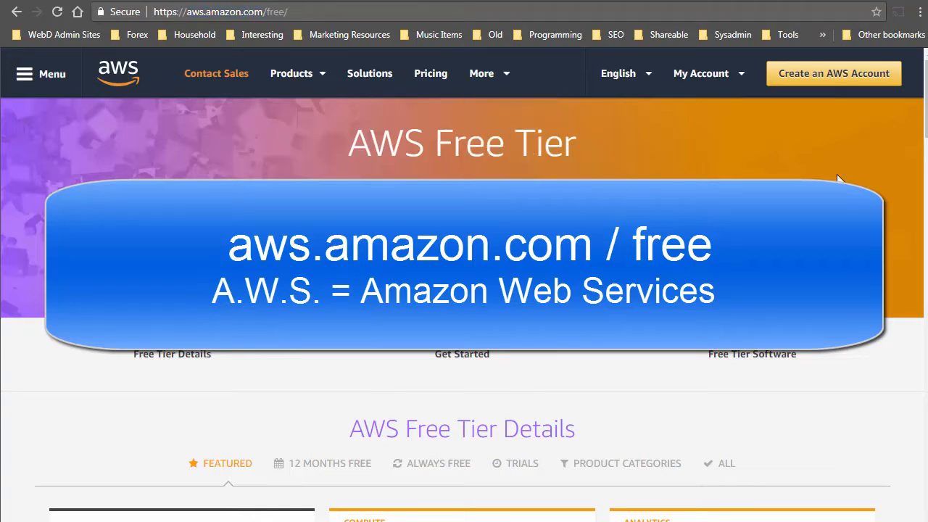
pyautogui.scroll(-5, 837, 177)
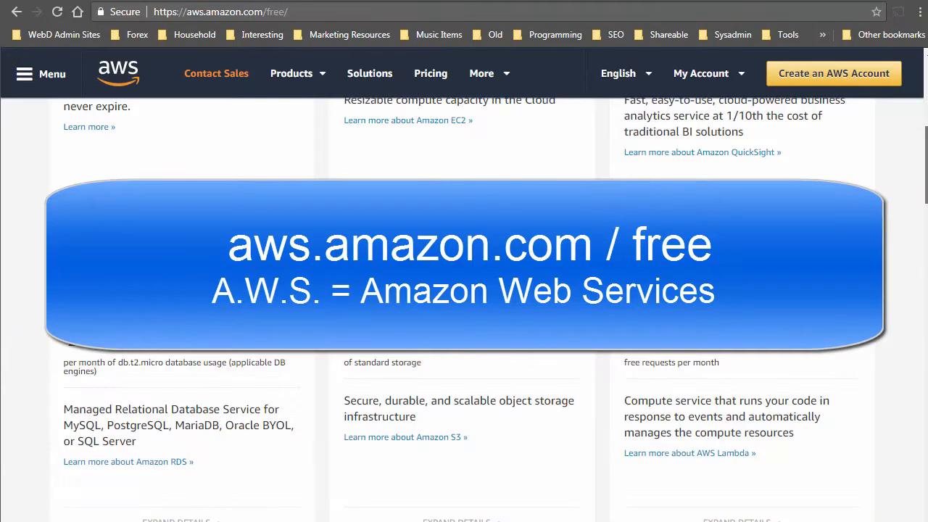
pyautogui.scroll(-8, 467, 320)
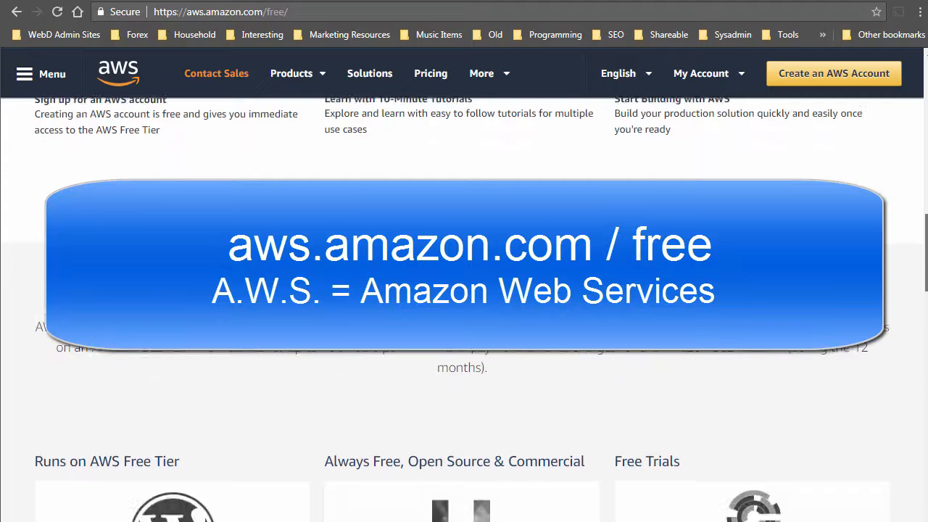
pyautogui.scroll(1, 467, 321)
pyautogui.scroll(-1, 466, 320)
pyautogui.scroll(10, 467, 321)
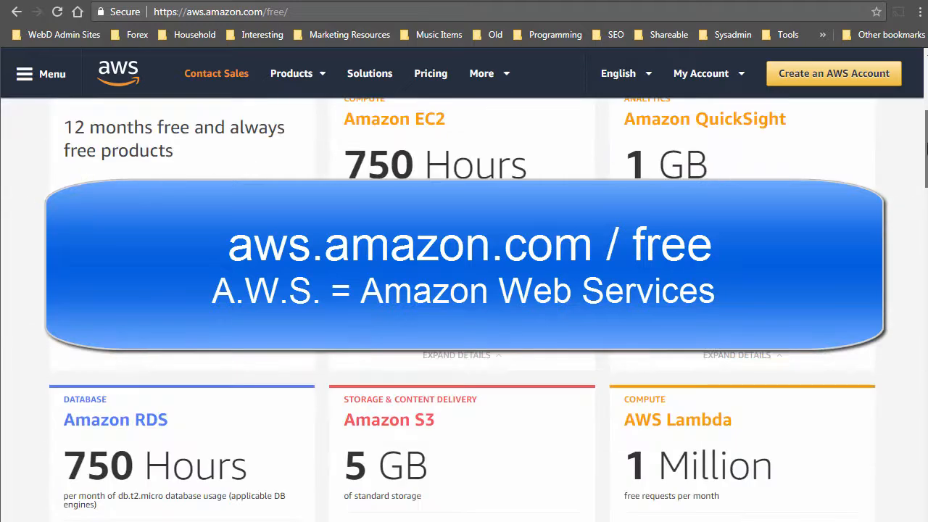
pyautogui.moveTo(926, 148); pyautogui.dragTo(925, 145)
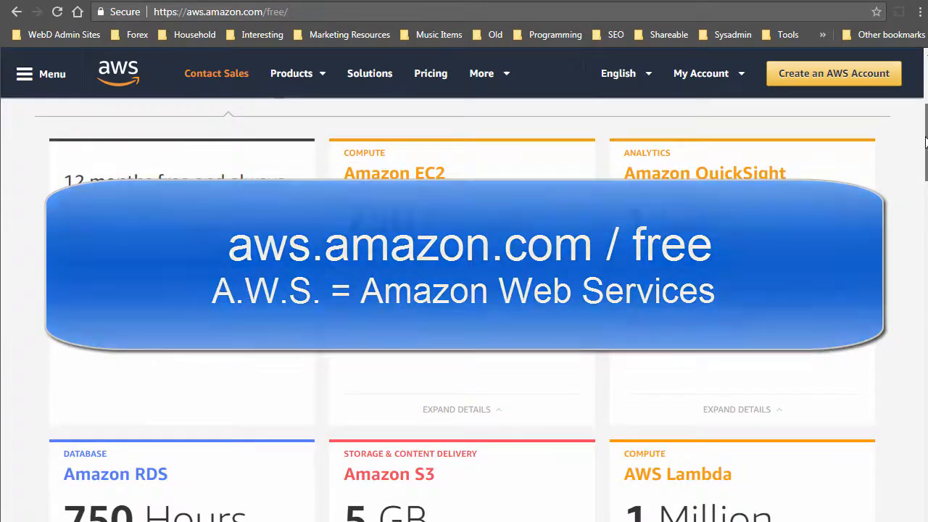
pyautogui.scroll(-4, 879, 220)
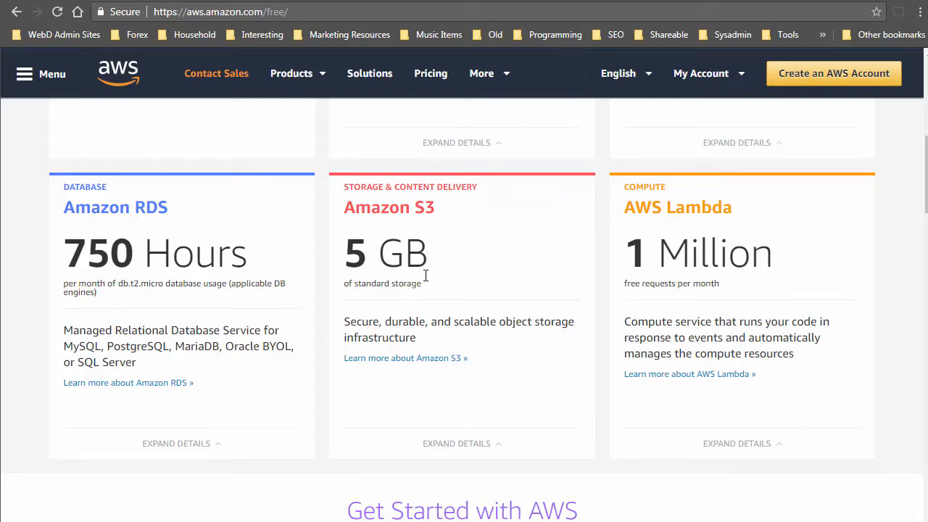
# Expand the Amazon S3 free-tier limits, then open the Create an AWS account form.
pyautogui.click(474, 444)
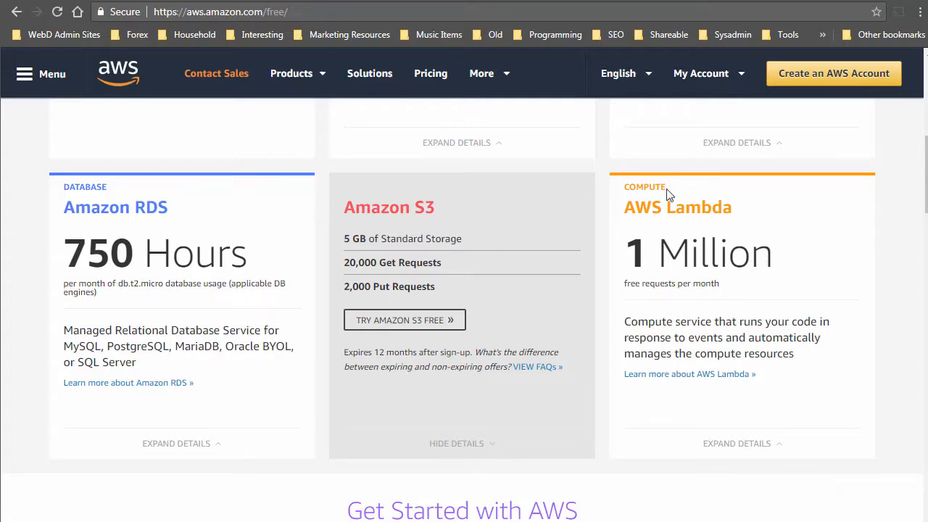
pyautogui.click(822, 72)
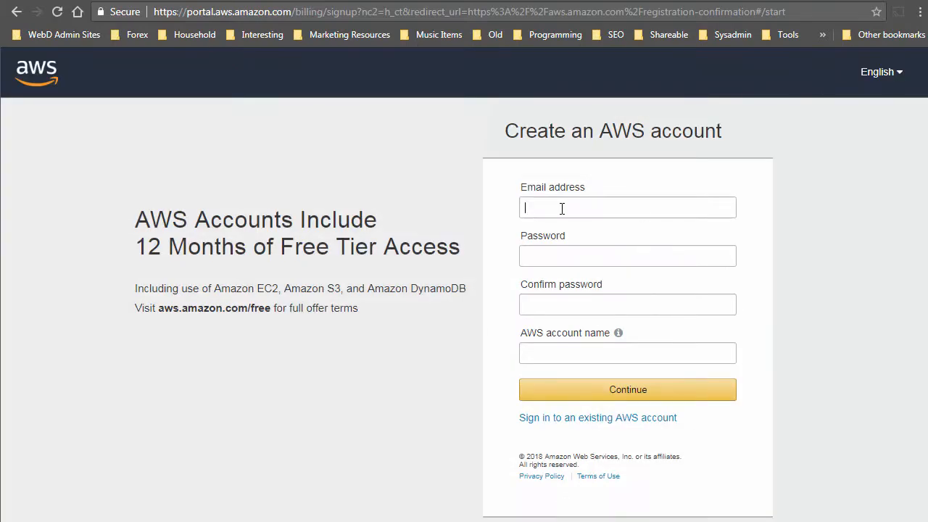
# Enter the sign-up email, a password and account name 'aaa1', then continue.
pyautogui.click(565, 208)
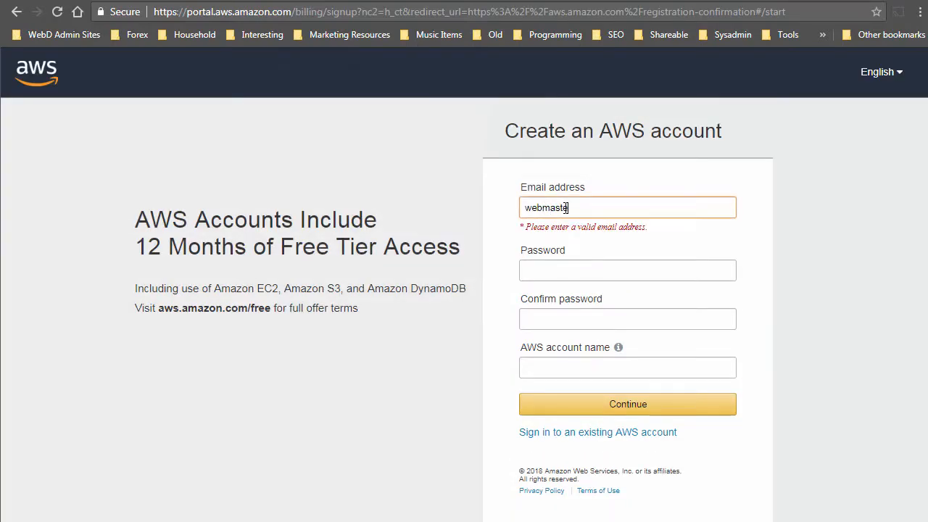
pyautogui.press('Tab')
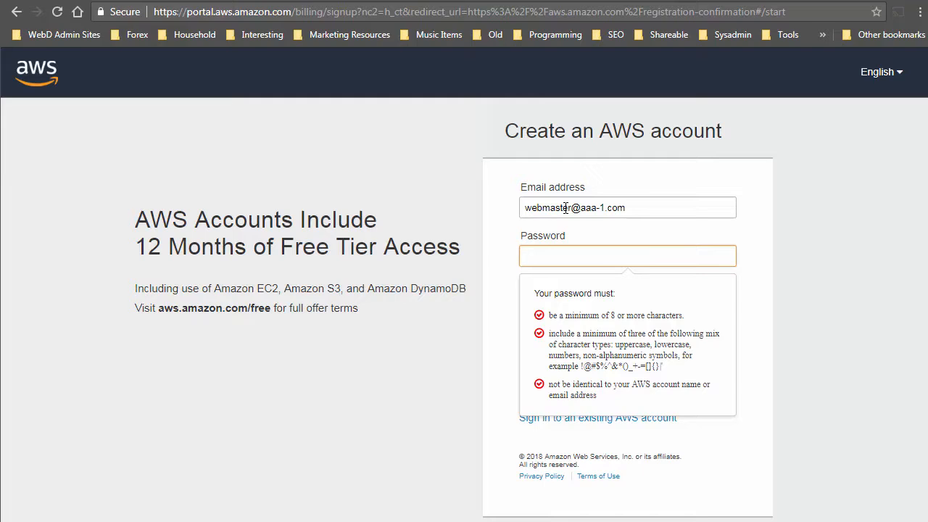
pyautogui.write('••••••••')
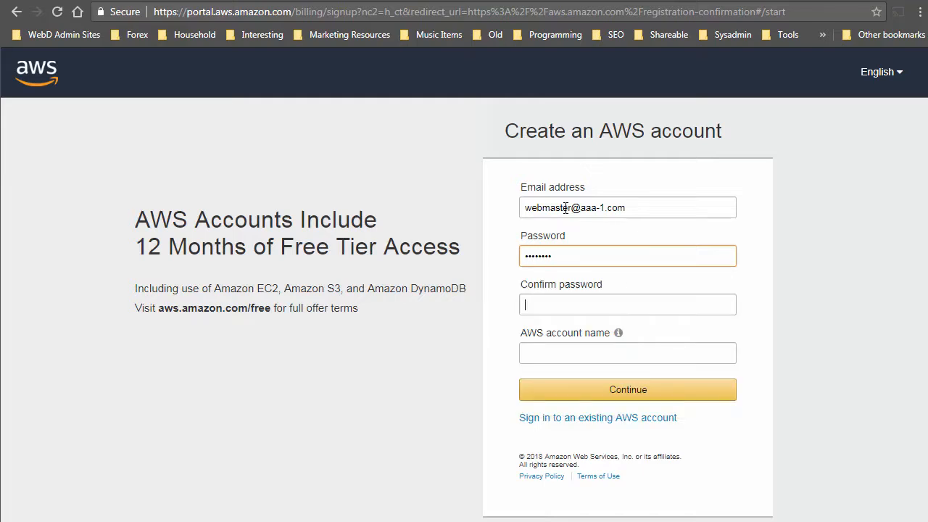
pyautogui.write('••••••')
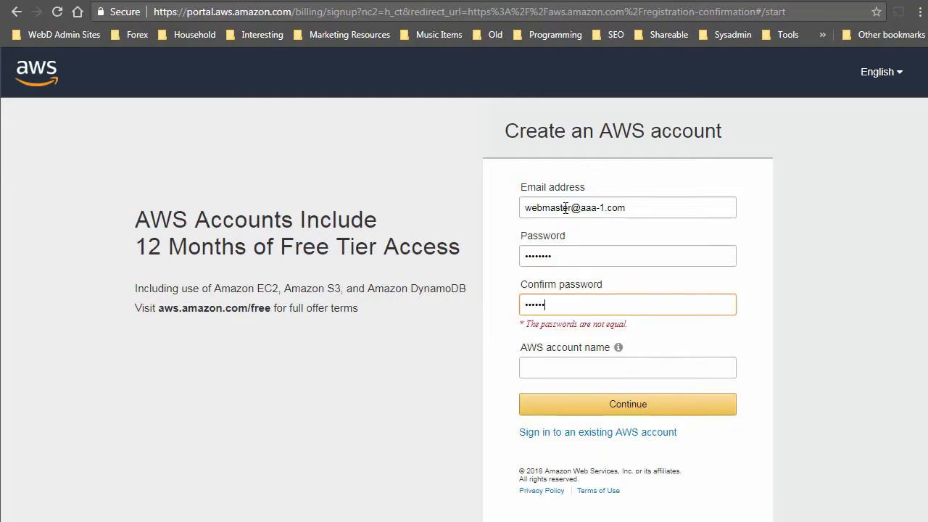
pyautogui.write('••')
pyautogui.press('Tab')
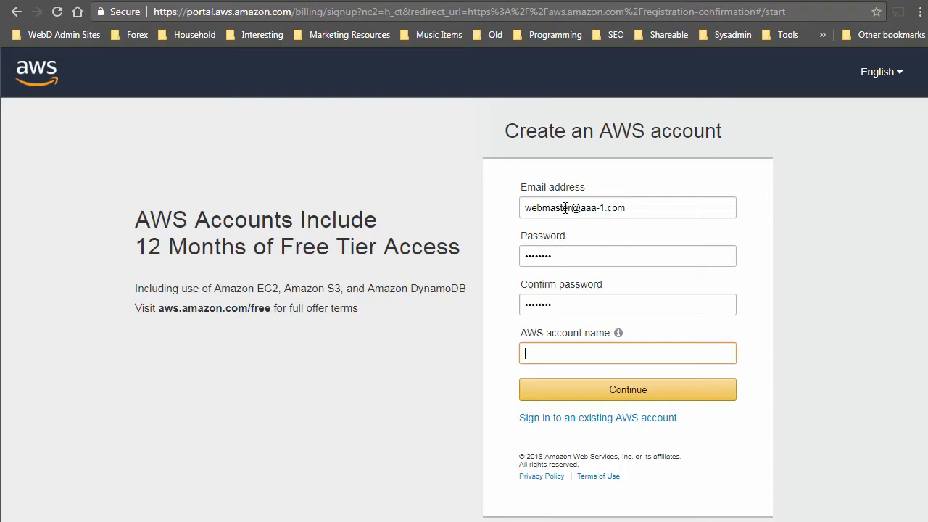
pyautogui.write('aaa1')
pyautogui.click(627, 390)
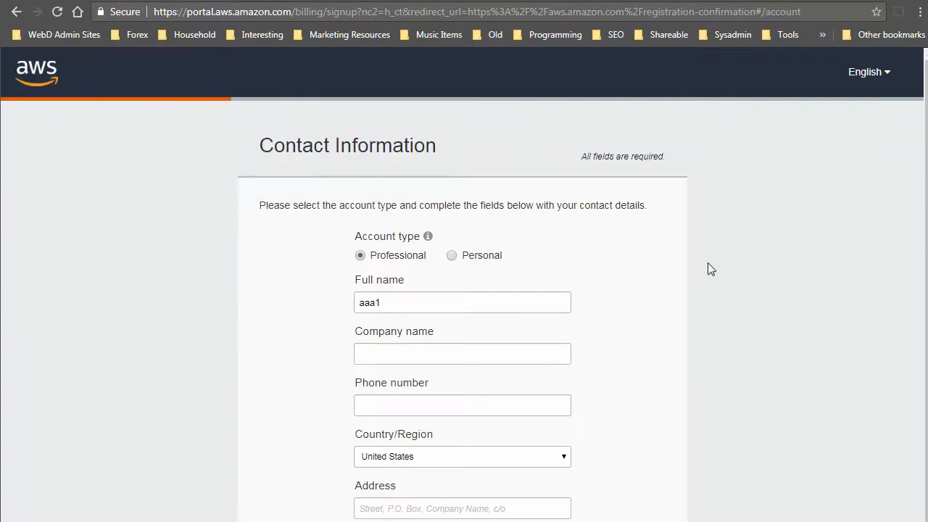
# Select the full name entry in Contact Information and work down through the form.
pyautogui.scroll(-2, 711, 269)
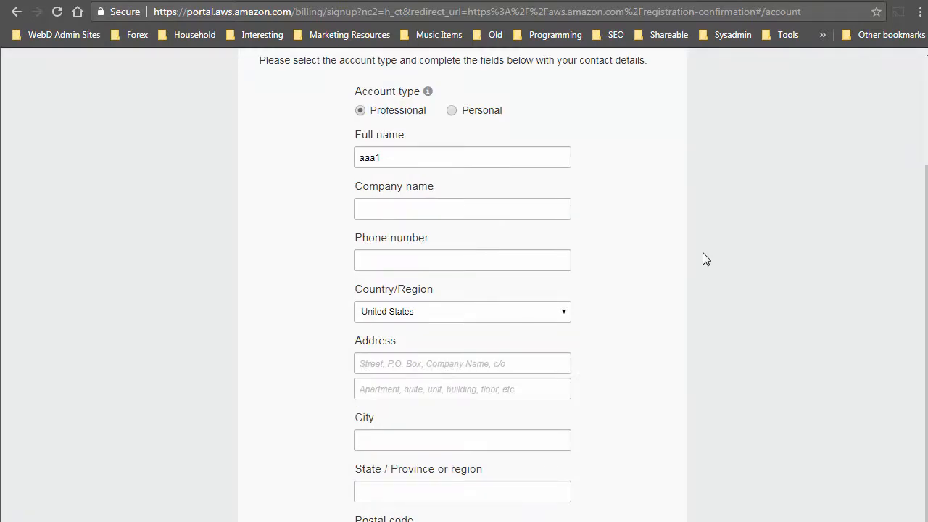
pyautogui.moveTo(410, 156); pyautogui.dragTo(315, 152)
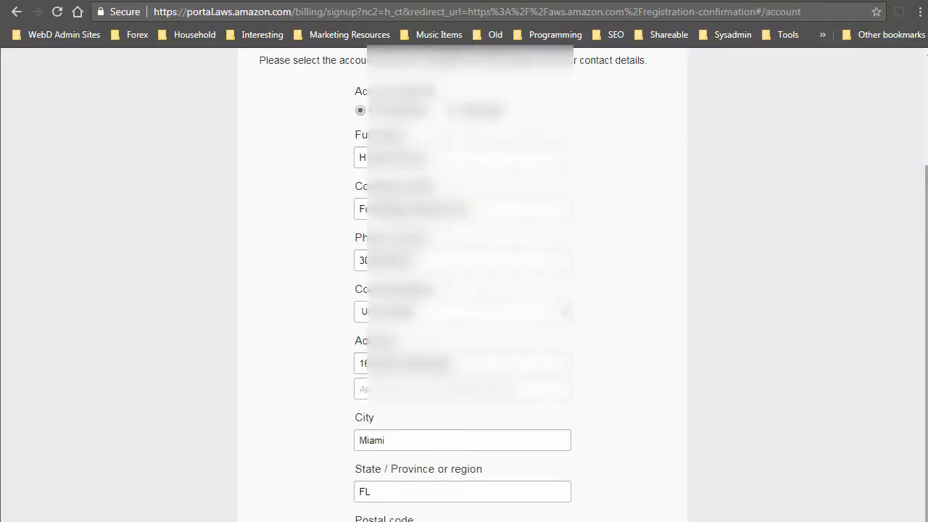
pyautogui.scroll(-1, 462, 290)
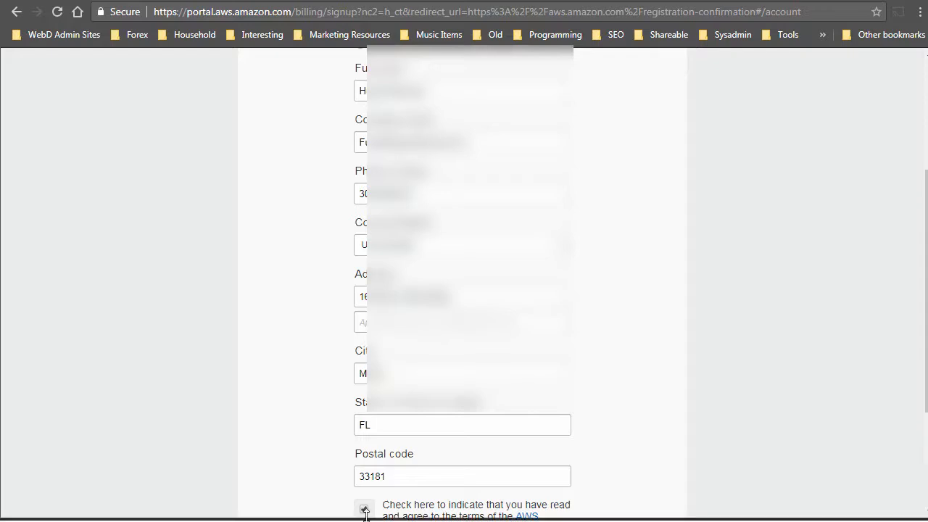
pyautogui.scroll(-2, 696, 263)
pyautogui.scroll(-1, 696, 258)
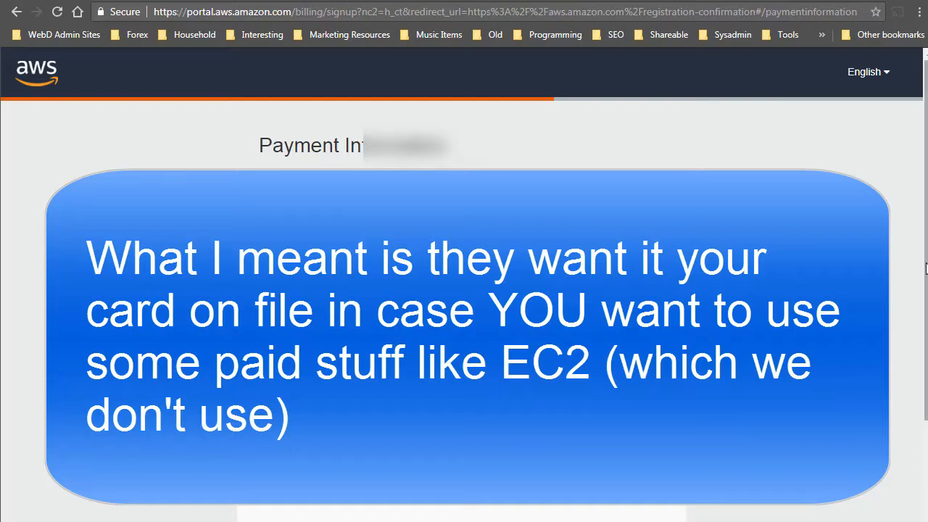
# Enter the security check characters and request the automated verification phone call.
pyautogui.scroll(-3, 920, 319)
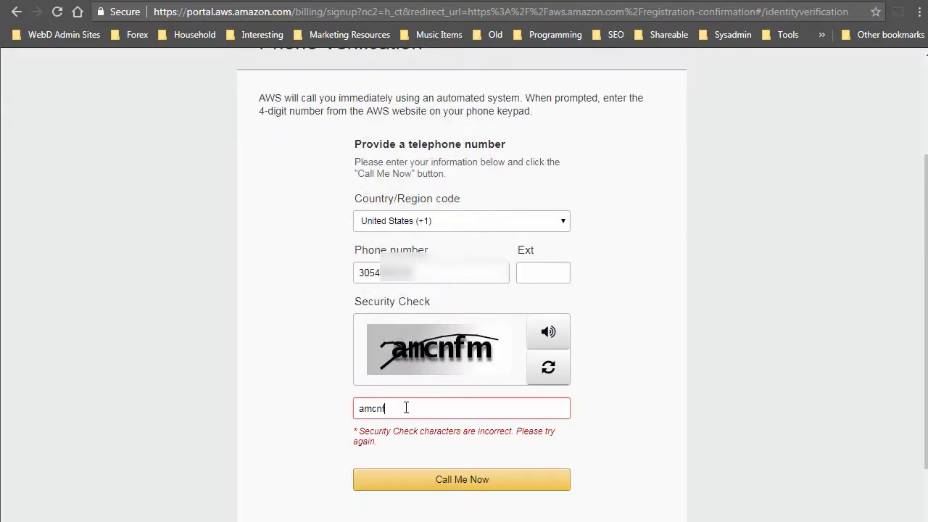
pyautogui.write('fm')
pyautogui.click(467, 480)
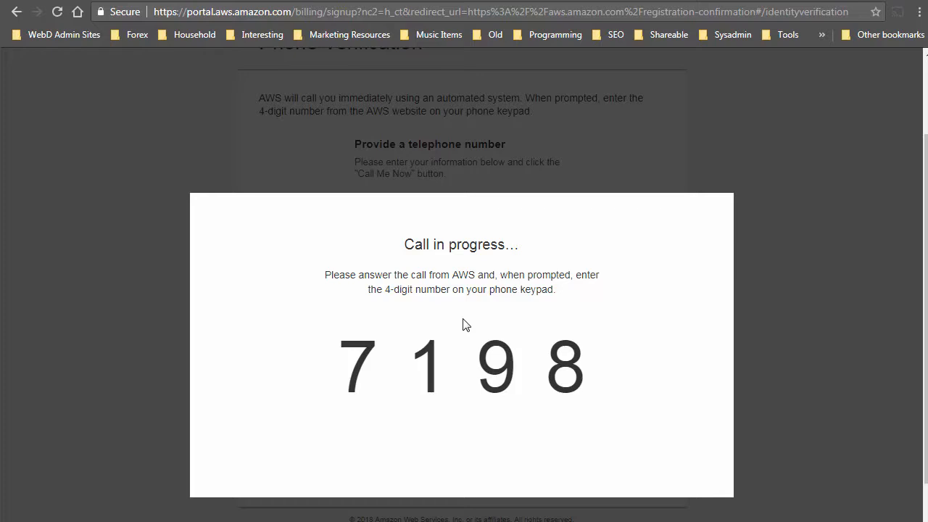
pyautogui.scroll(-1, 464, 324)
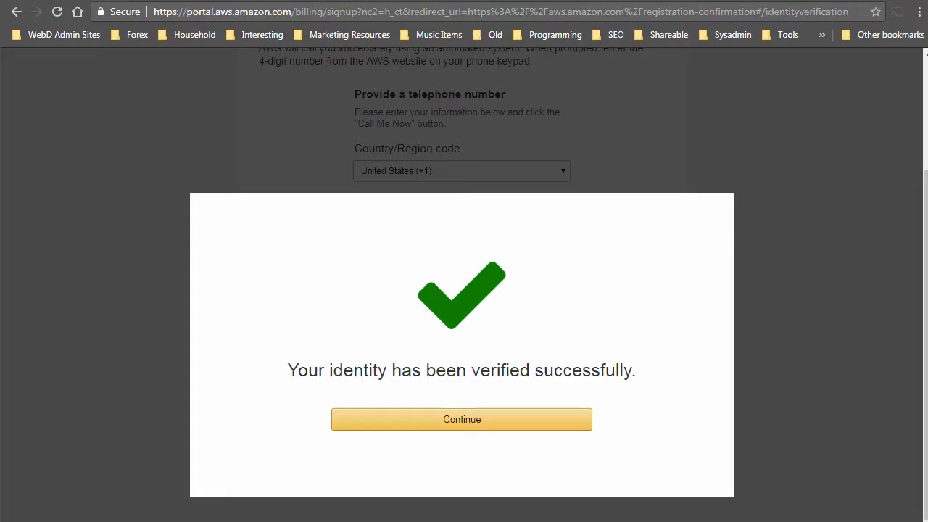
# Continue past the identity confirmation and choose the free Basic support plan.
pyautogui.click(551, 427)
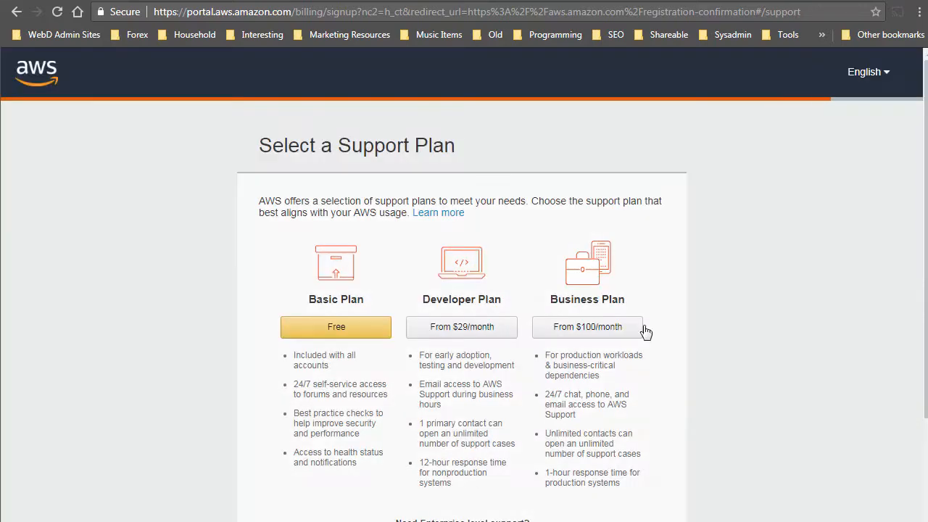
pyautogui.click(322, 330)
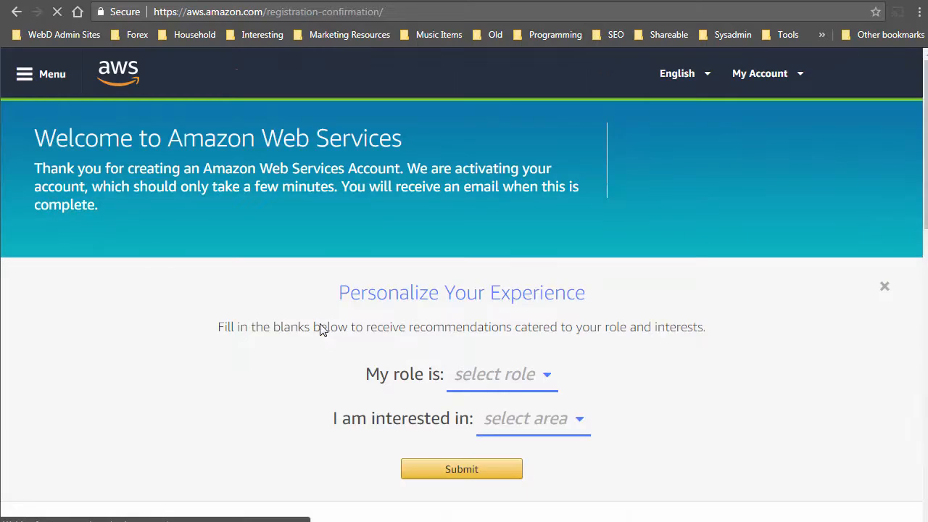
pyautogui.scroll(-2, 608, 308)
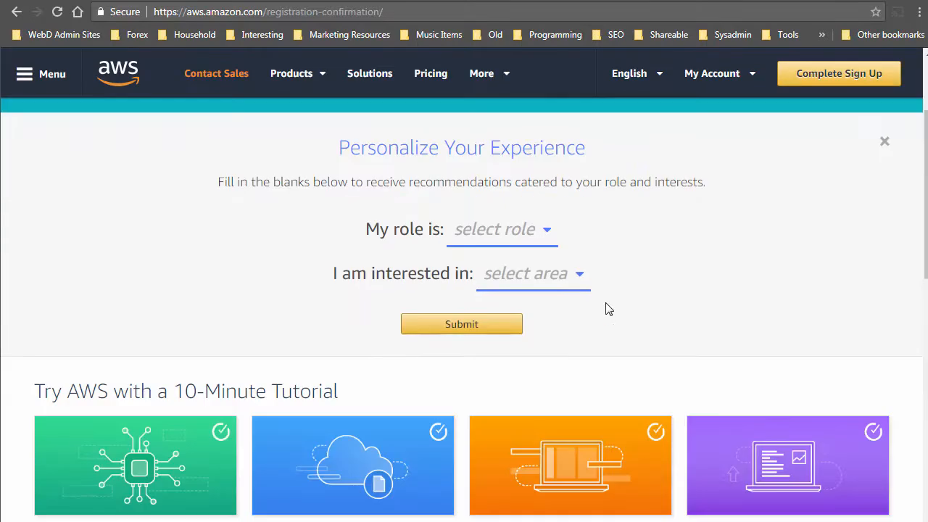
# Set the role to Software Developer / Engineer and the area of interest to Storage.
pyautogui.click(548, 231)
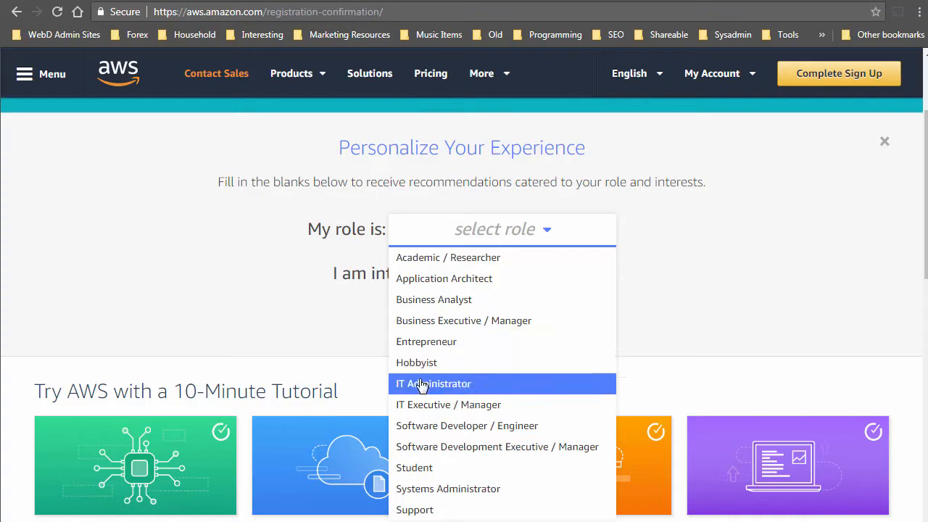
pyautogui.click(420, 429)
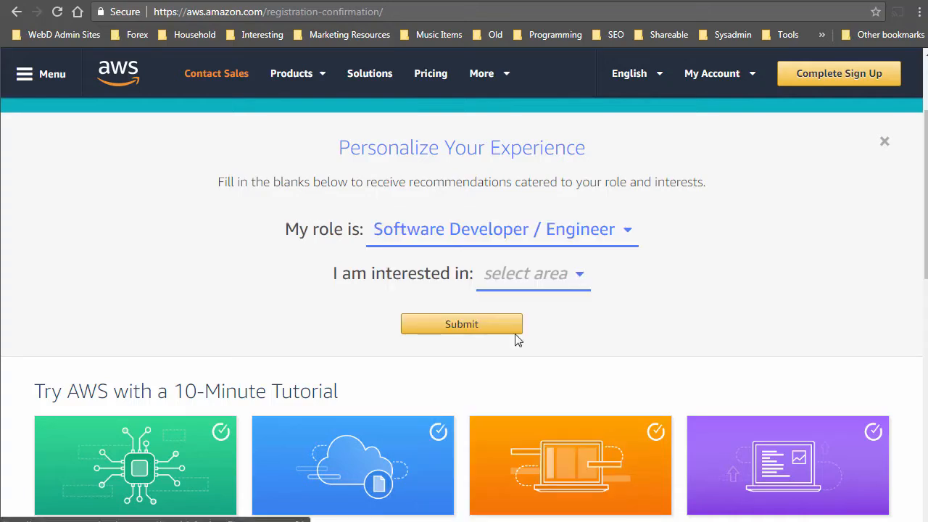
pyautogui.click(553, 283)
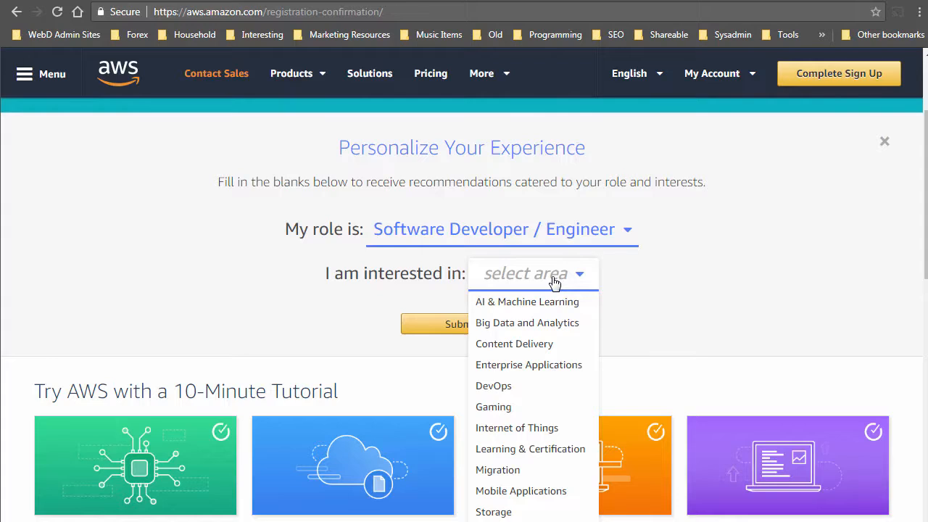
pyautogui.scroll(-2, 533, 351)
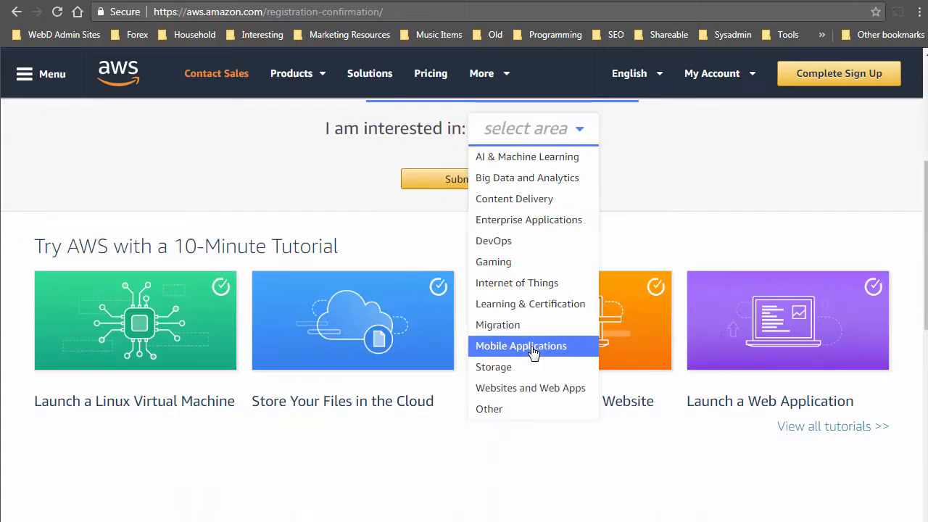
pyautogui.click(516, 367)
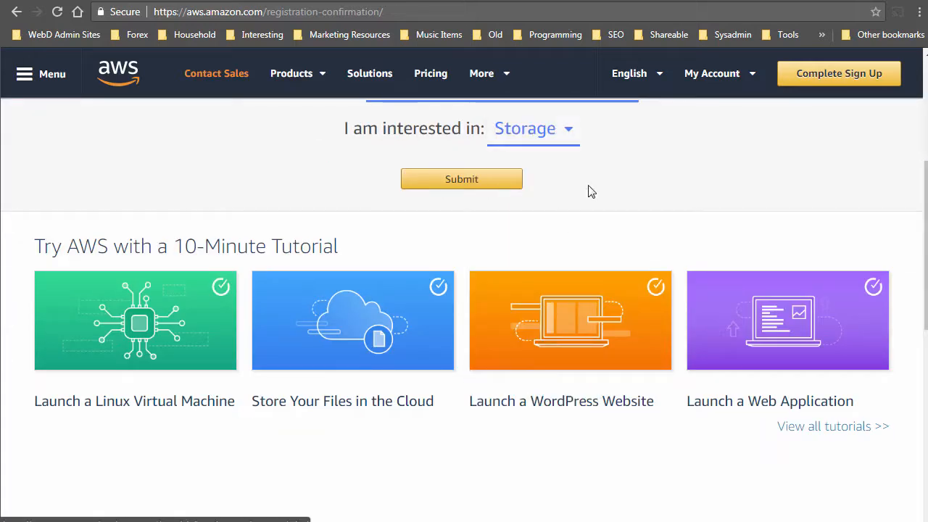
pyautogui.scroll(4, 607, 210)
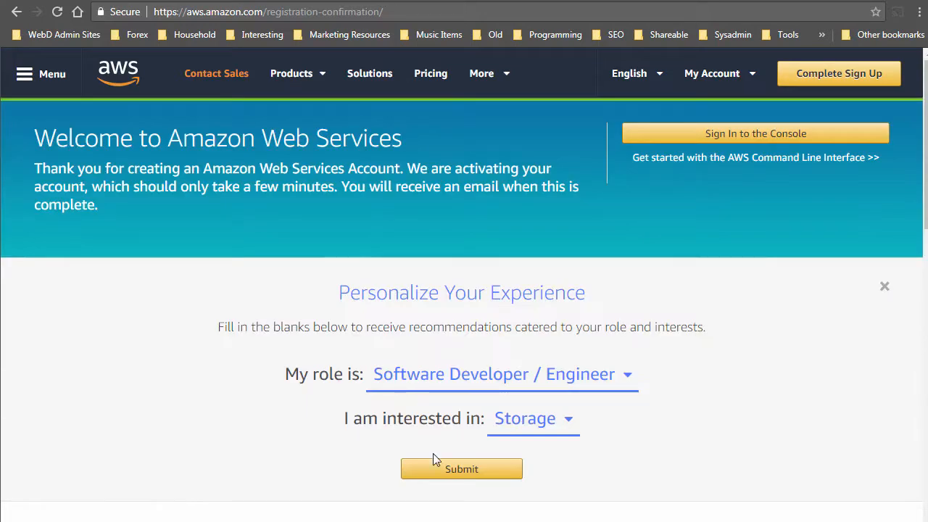
# Submit the personalization form, then sign in to the console with the account email and password.
pyautogui.click(451, 474)
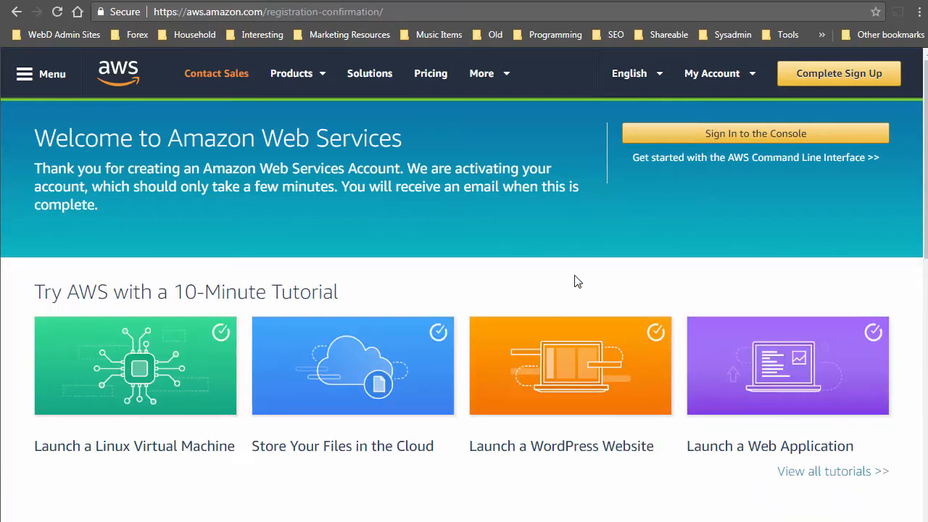
pyautogui.click(778, 142)
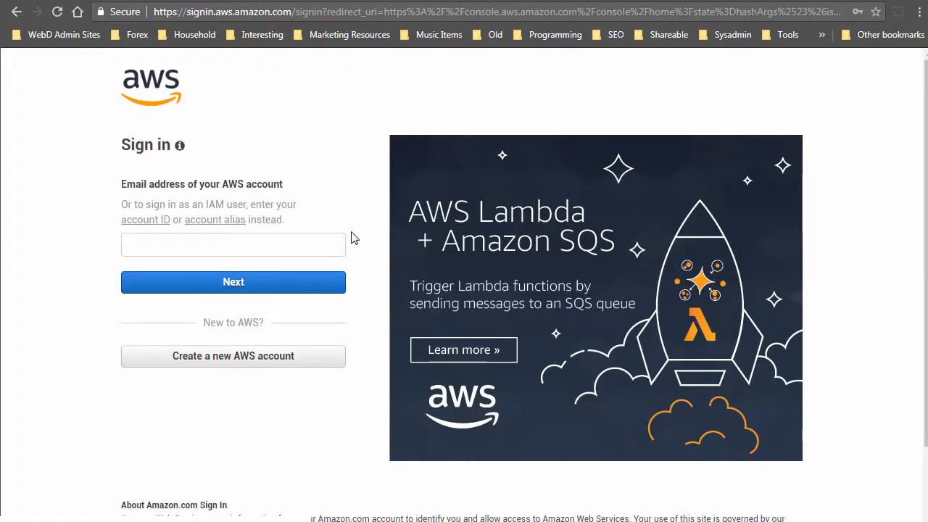
pyautogui.click(235, 244)
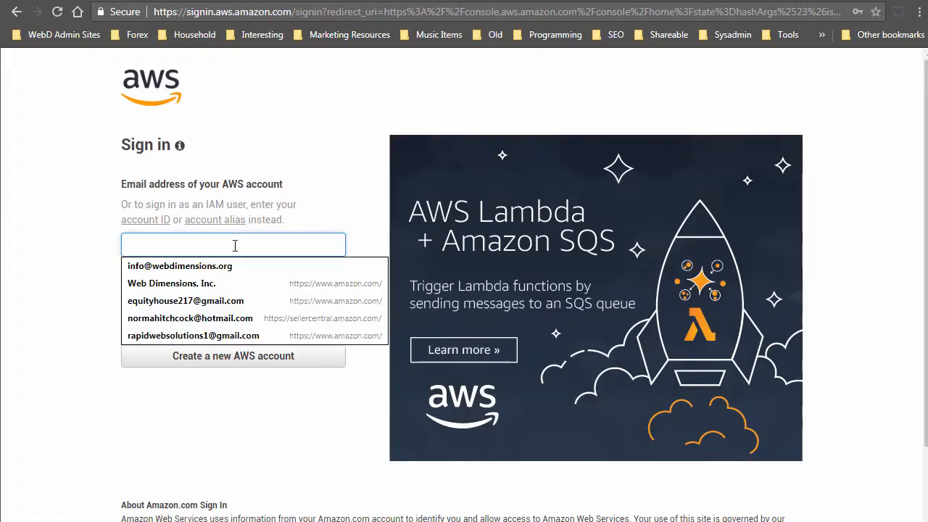
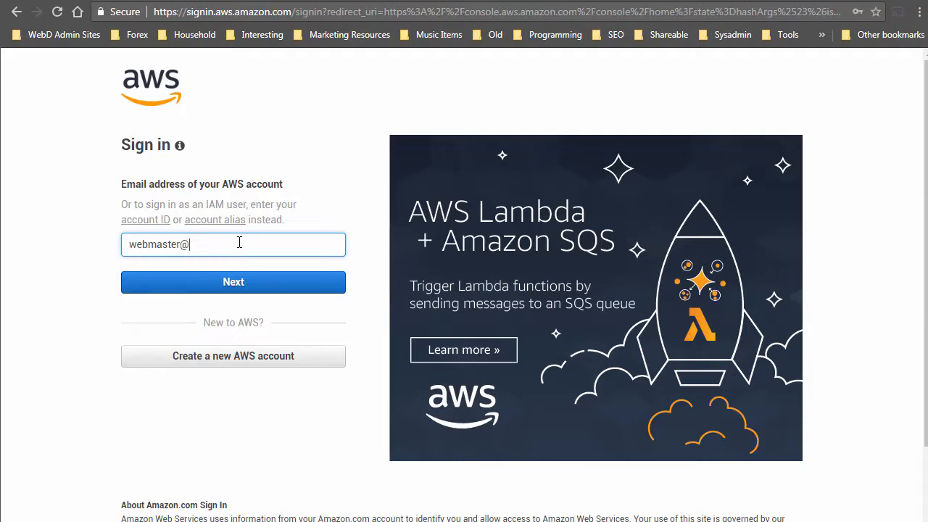
pyautogui.click(233, 280)
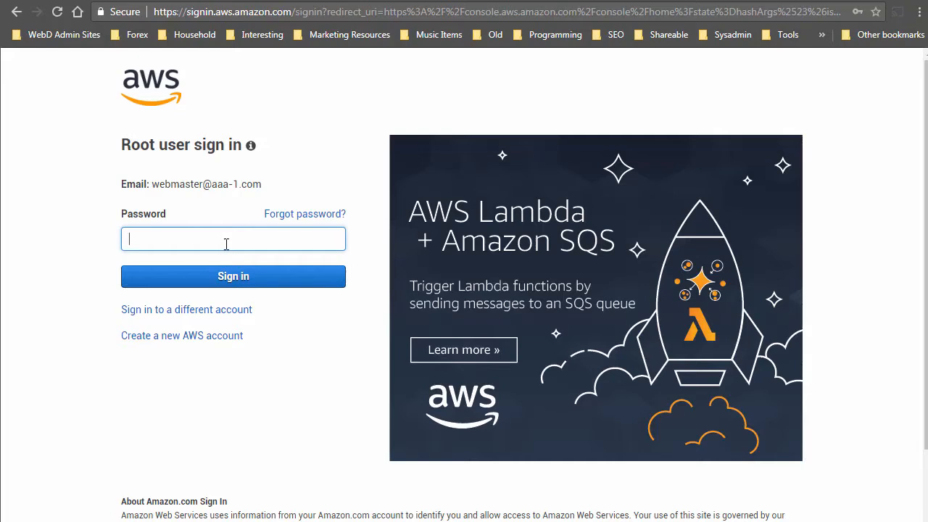
pyautogui.write('•••••••')
pyautogui.click(247, 277)
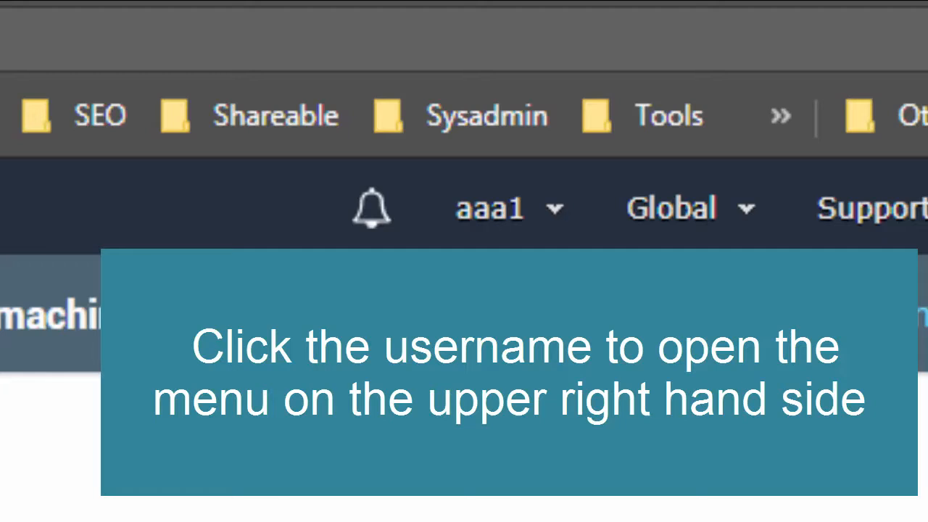
# Go from the account menu to My Security Credentials and expand Access keys.
pyautogui.click(555, 206)
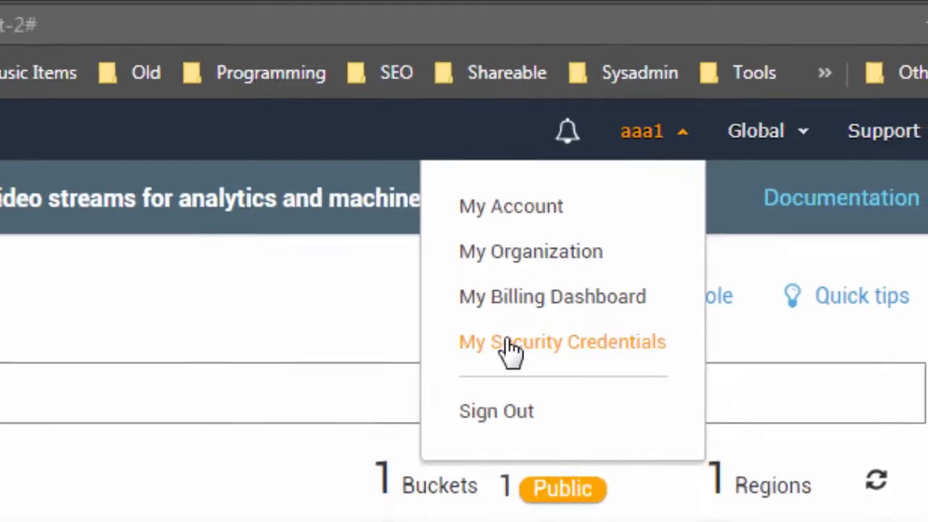
pyautogui.click(511, 342)
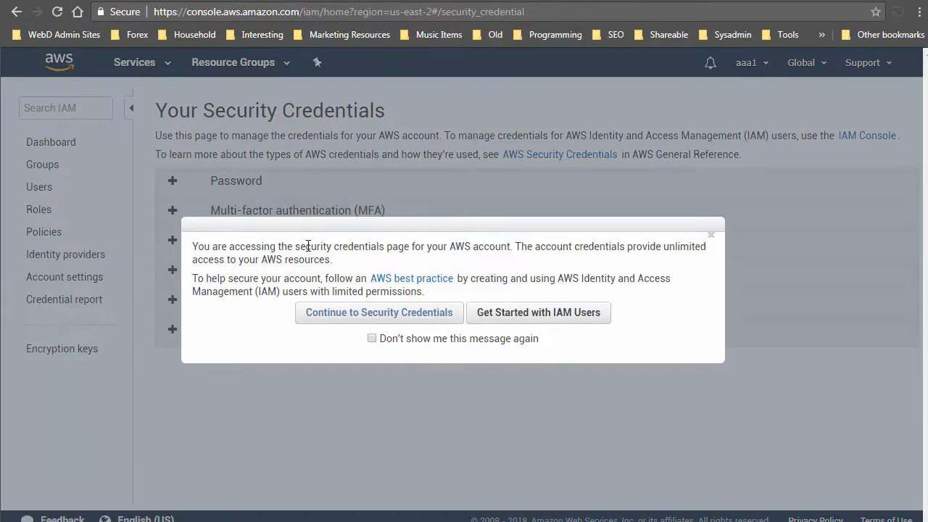
pyautogui.click(396, 320)
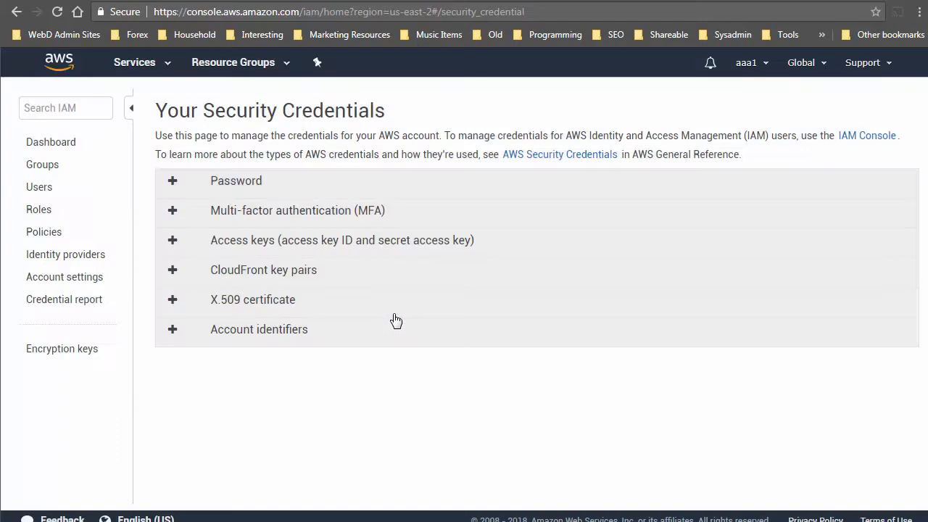
pyautogui.click(174, 241)
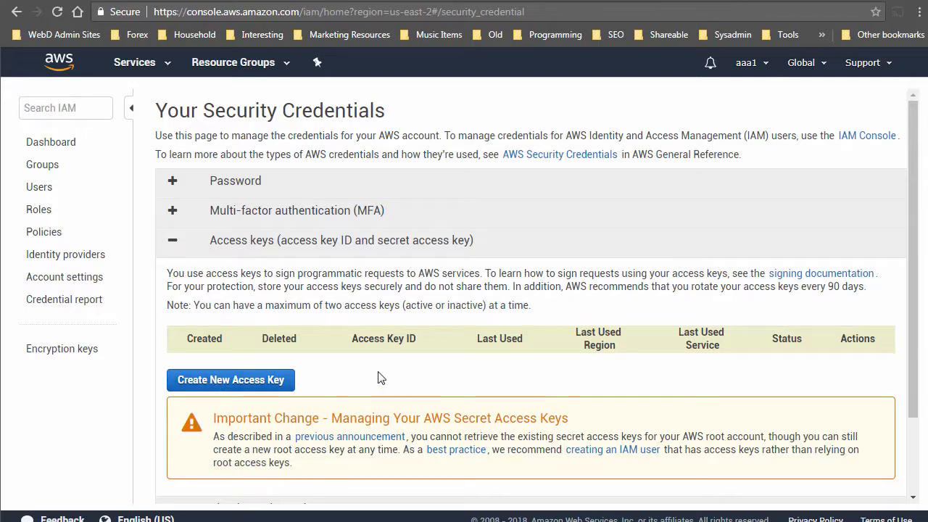
# Create a new access key and save rootkey.csv into Downloads.
pyautogui.click(205, 380)
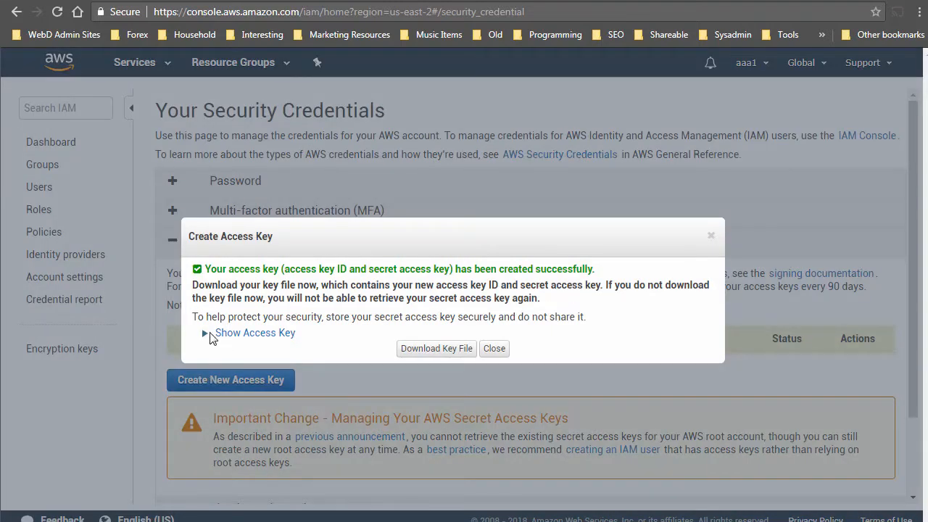
pyautogui.click(442, 348)
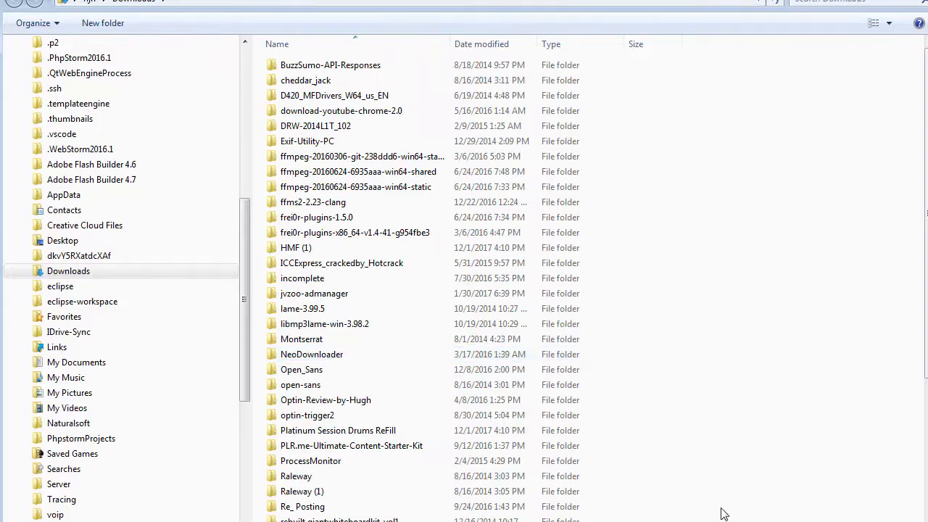
pyautogui.moveTo(848, 521); pyautogui.dragTo(927, 371)
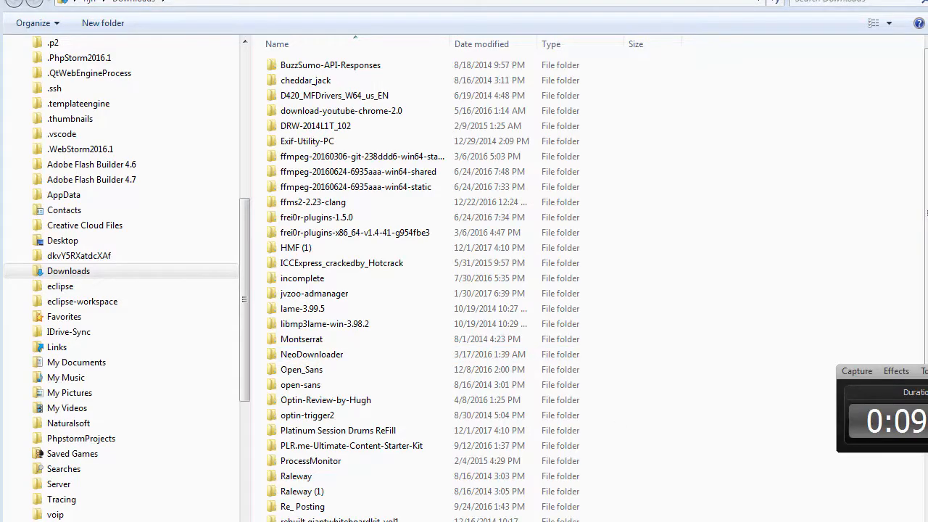
pyautogui.click(927, 521)
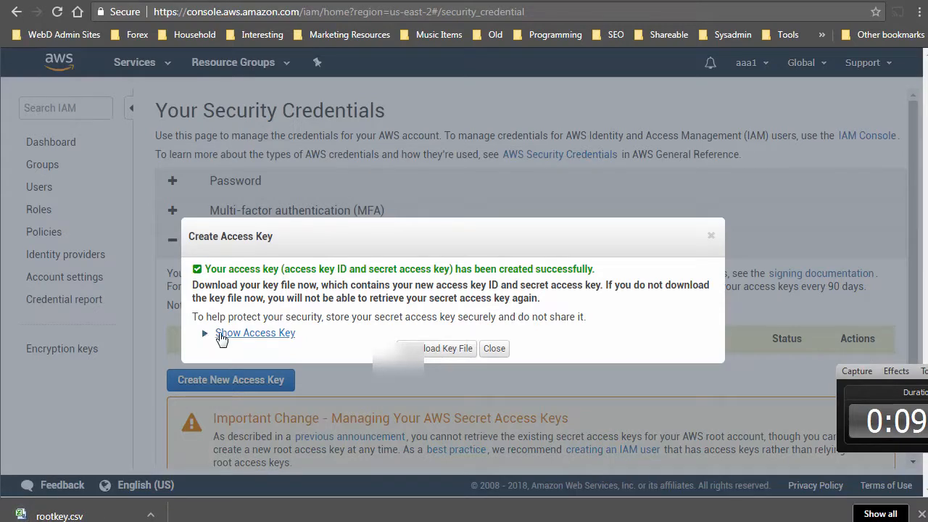
# Reveal the access key ID and secret and copy them to the clipboard.
pyautogui.click(221, 334)
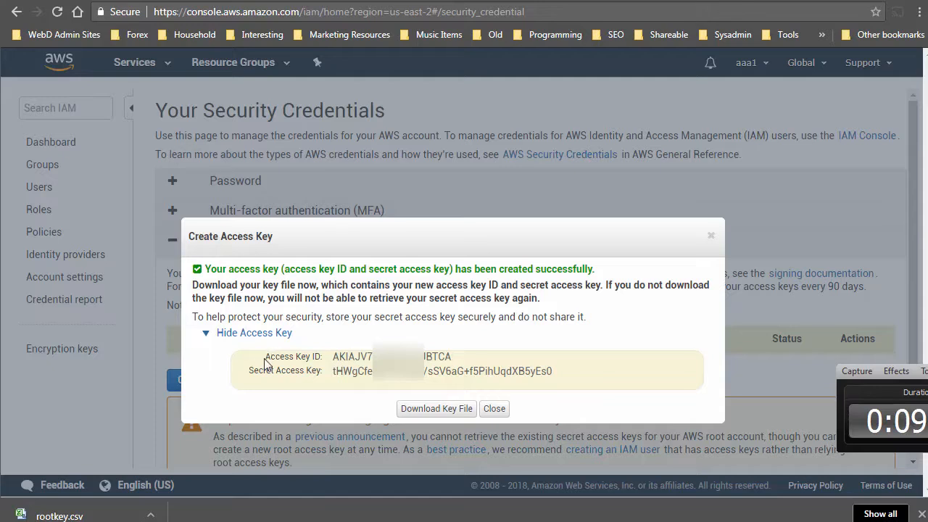
pyautogui.moveTo(264, 356); pyautogui.dragTo(425, 366)
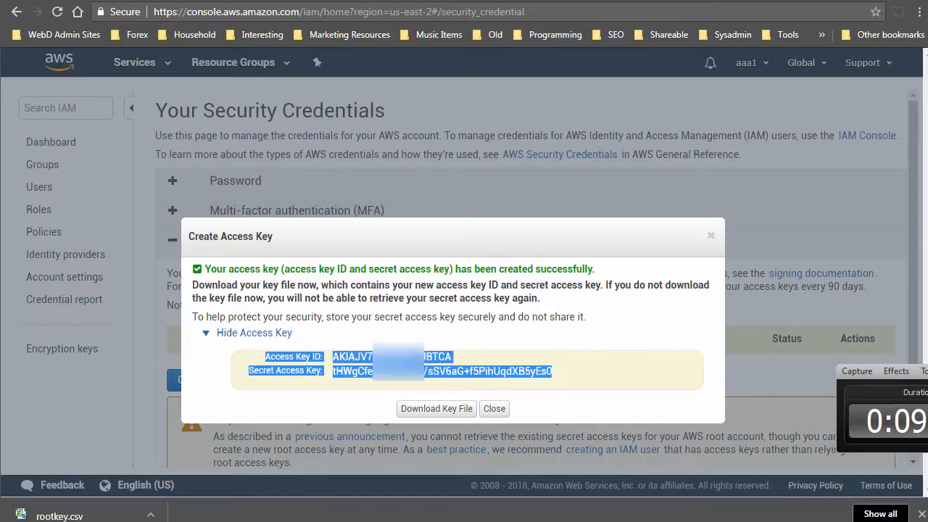
pyautogui.rightClick(420, 357)
pyautogui.click(456, 367)
pyautogui.hotkey('alt', 'Tab')
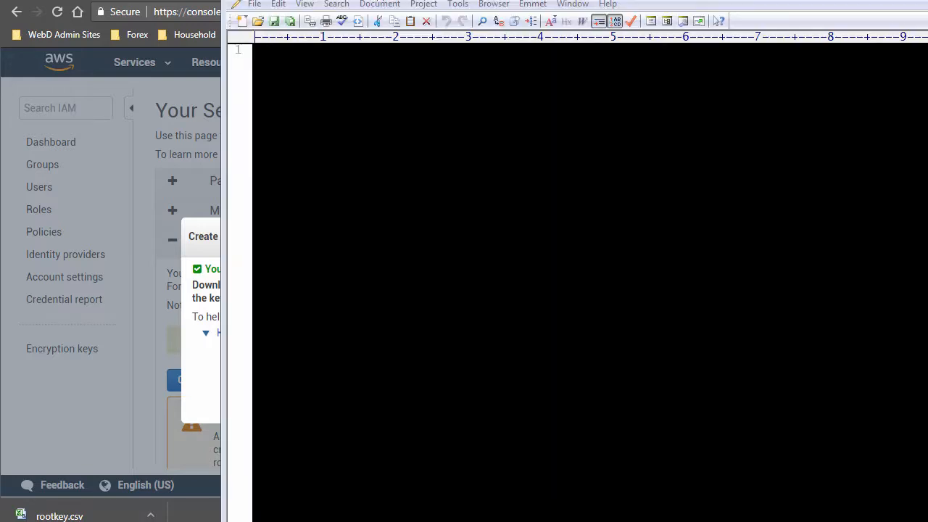
# Paste the access key ID and secret access key into the EditPlus document.
pyautogui.rightClick(276, 63)
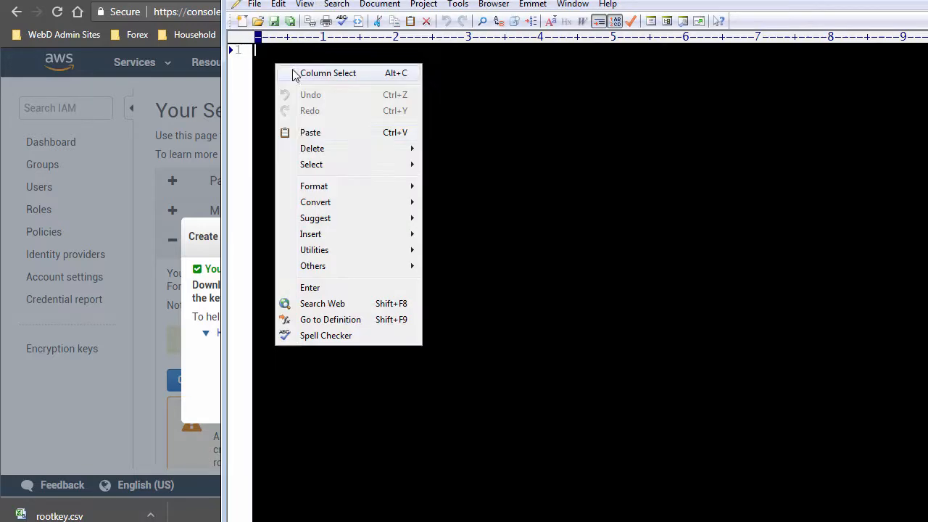
pyautogui.click(305, 132)
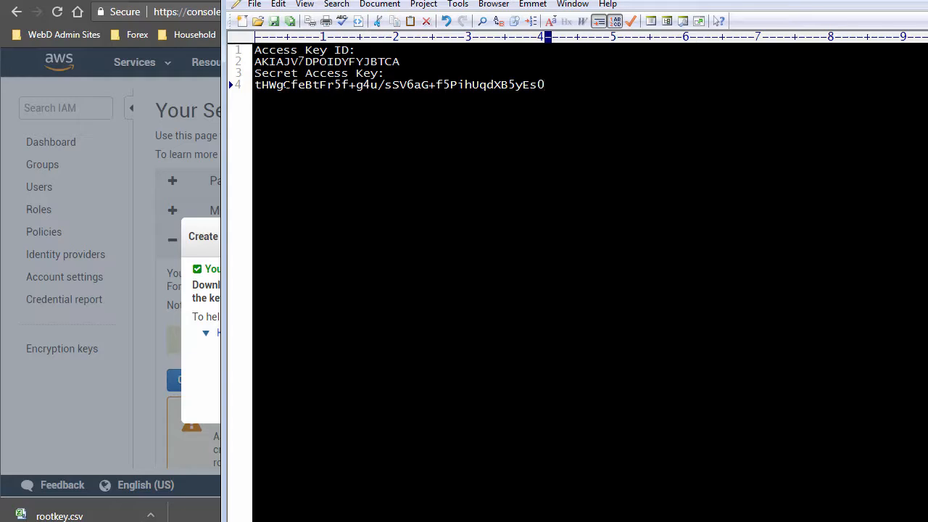
pyautogui.moveTo(255, 84); pyautogui.dragTo(544, 85)
pyautogui.click(544, 85)
pyautogui.click(203, 292)
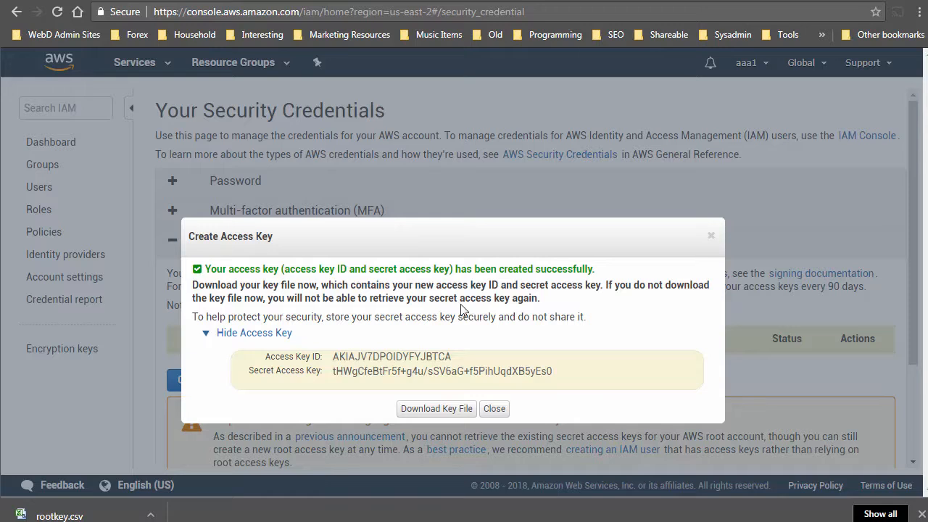
pyautogui.hotkey('alt', 'Tab')
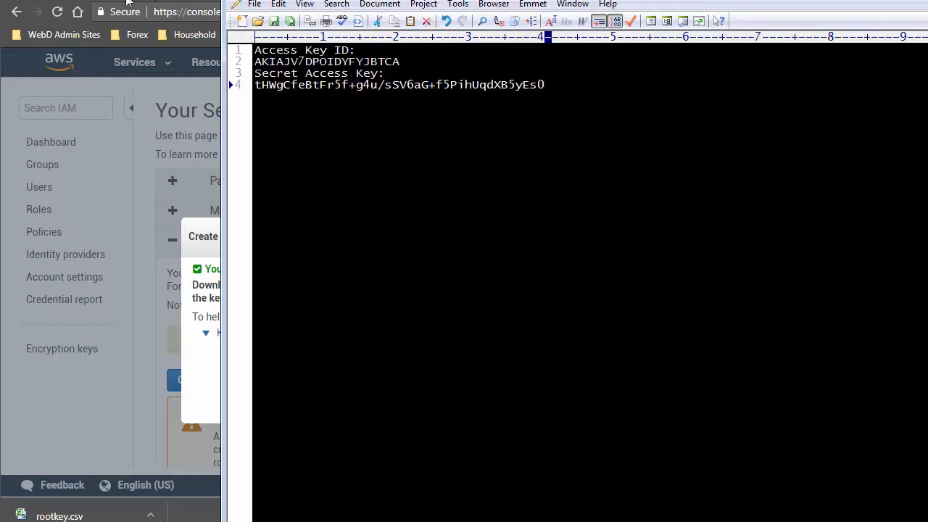
pyautogui.click(275, 23)
pyautogui.click(216, 290)
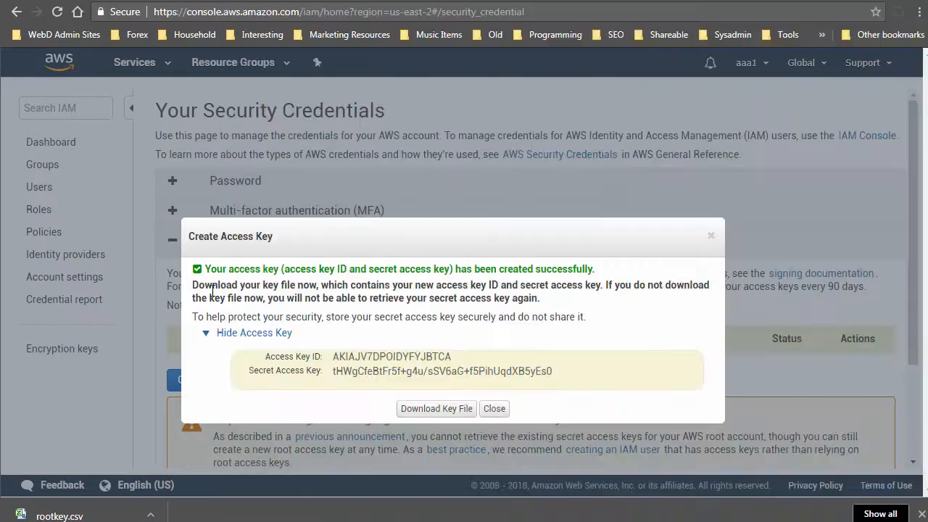
# Close the access key dialog and start a new S3 bucket named vidz0094839.
pyautogui.click(486, 409)
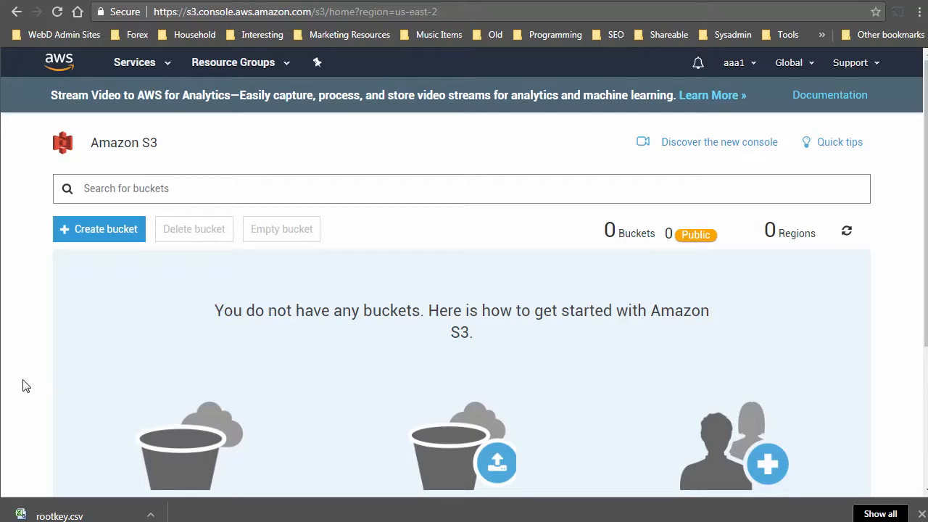
pyautogui.click(114, 231)
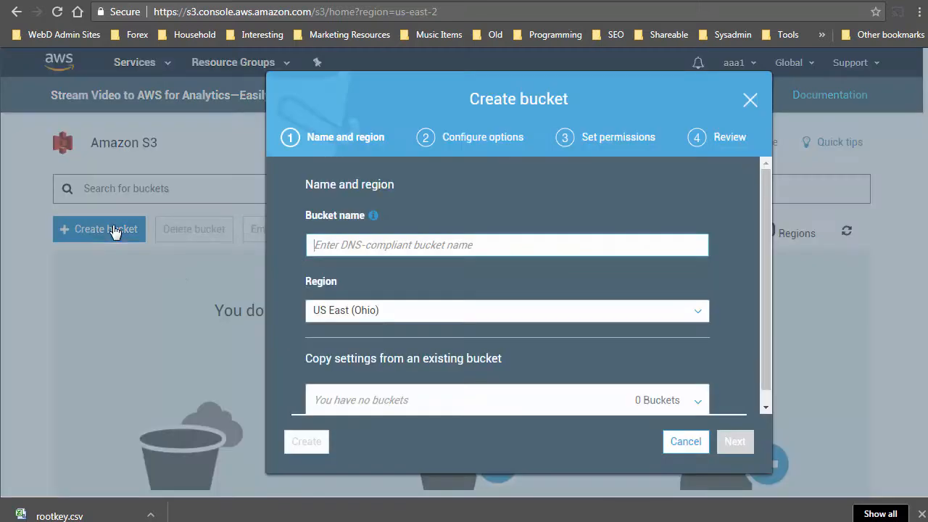
pyautogui.rightClick(321, 244)
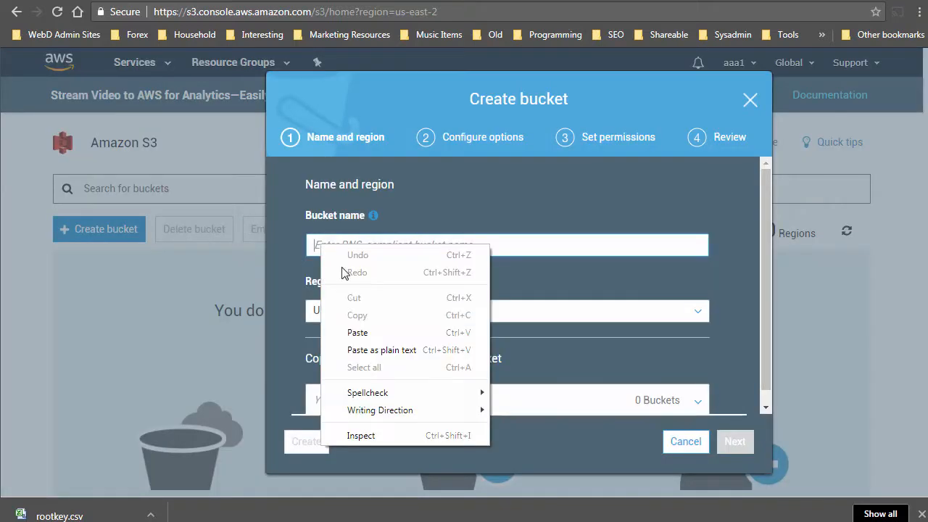
pyautogui.click(357, 333)
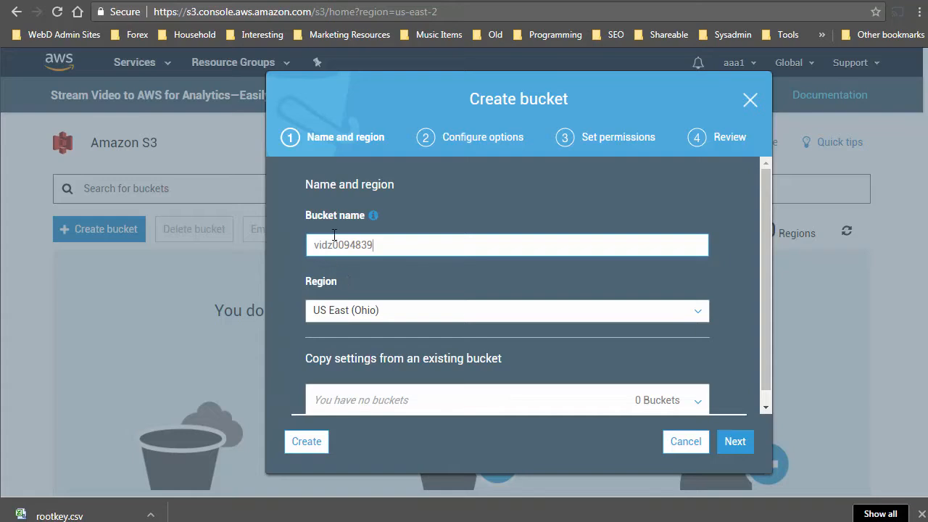
pyautogui.moveTo(333, 245); pyautogui.dragTo(310, 240)
pyautogui.click(422, 256)
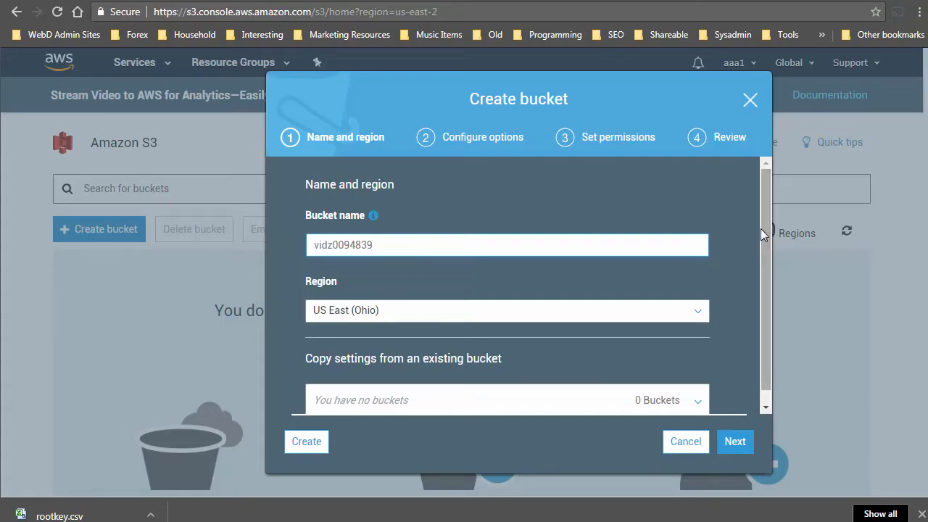
# Set the bucket region to US East (N. Virginia).
pyautogui.scroll(-1, 760, 236)
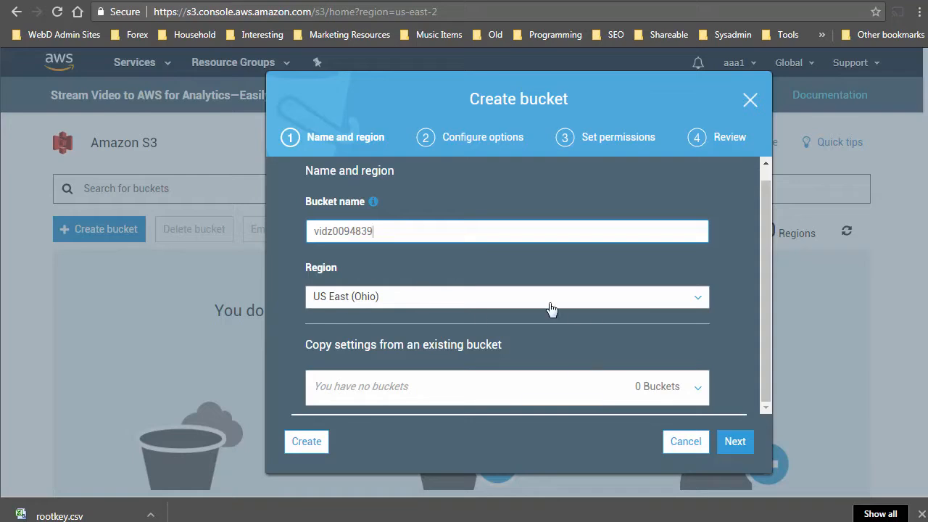
pyautogui.click(386, 306)
pyautogui.scroll(-5, 445, 338)
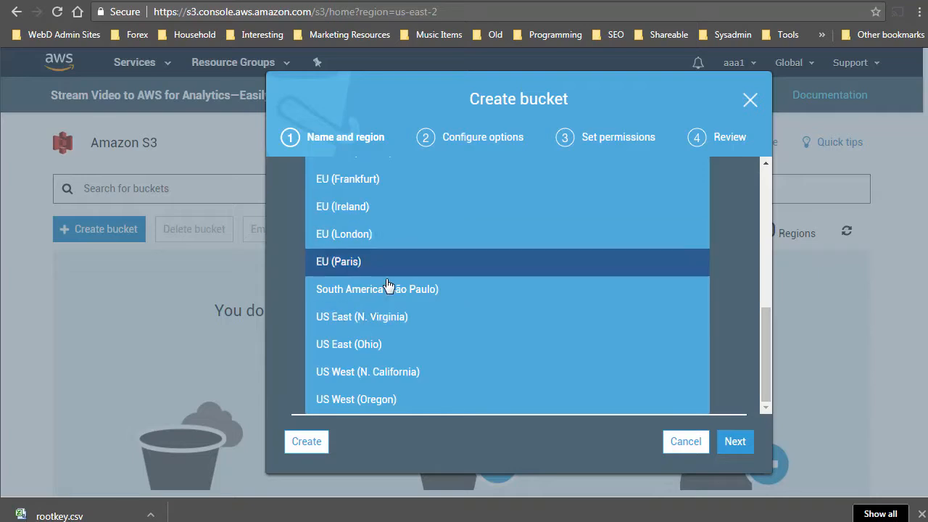
pyautogui.click(346, 321)
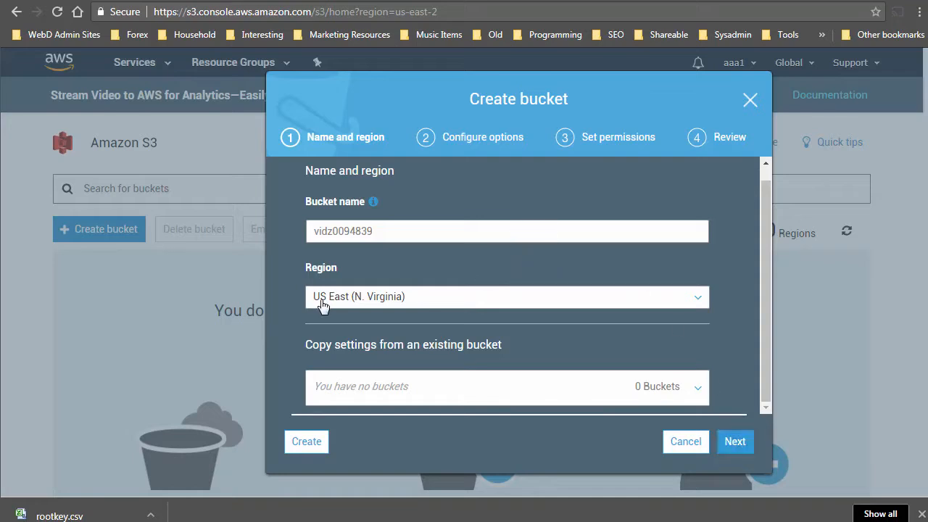
pyautogui.click(413, 299)
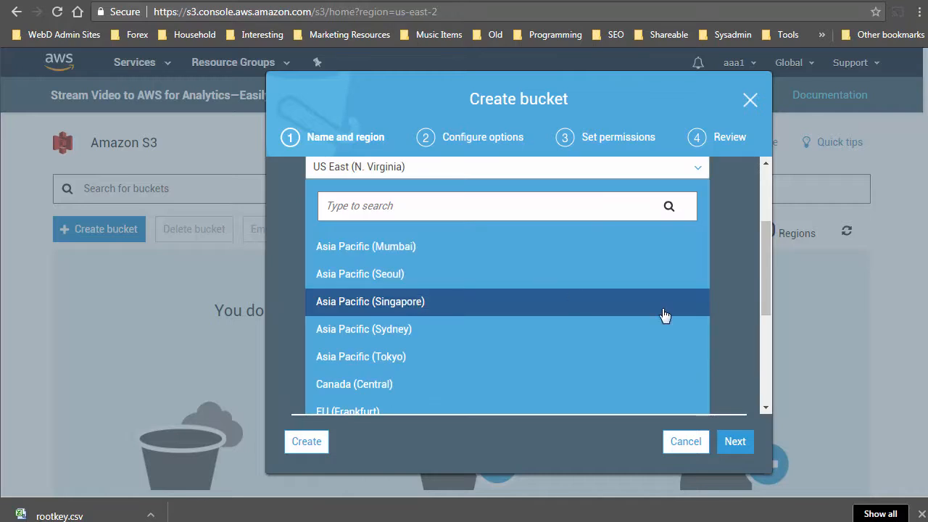
pyautogui.click(731, 283)
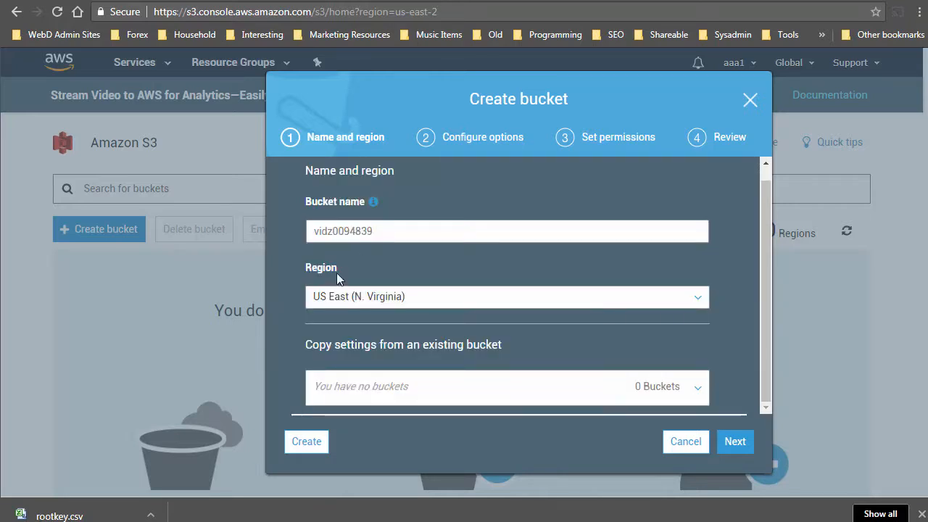
pyautogui.moveTo(306, 268); pyautogui.dragTo(312, 267)
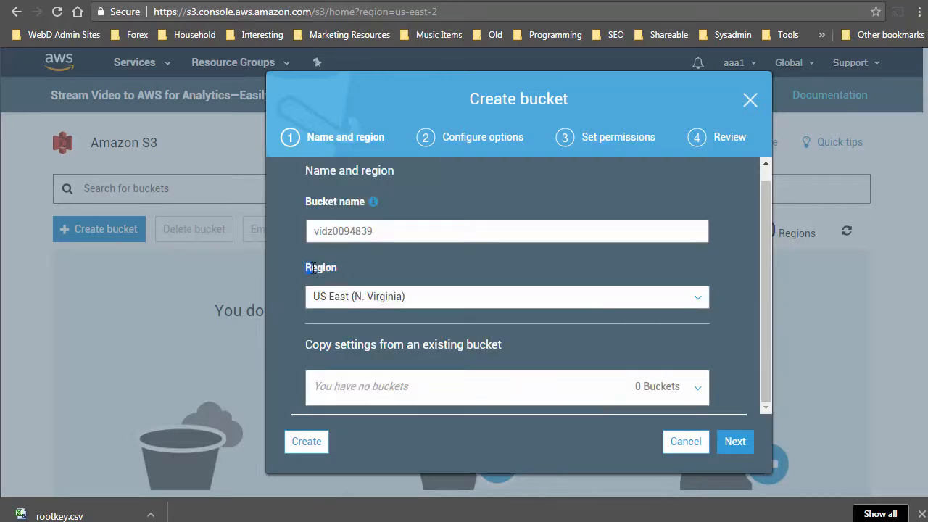
pyautogui.click(349, 264)
# Create bucket vidz0094839 with 'Grant public read access' selected under public permissions.
pyautogui.click(737, 444)
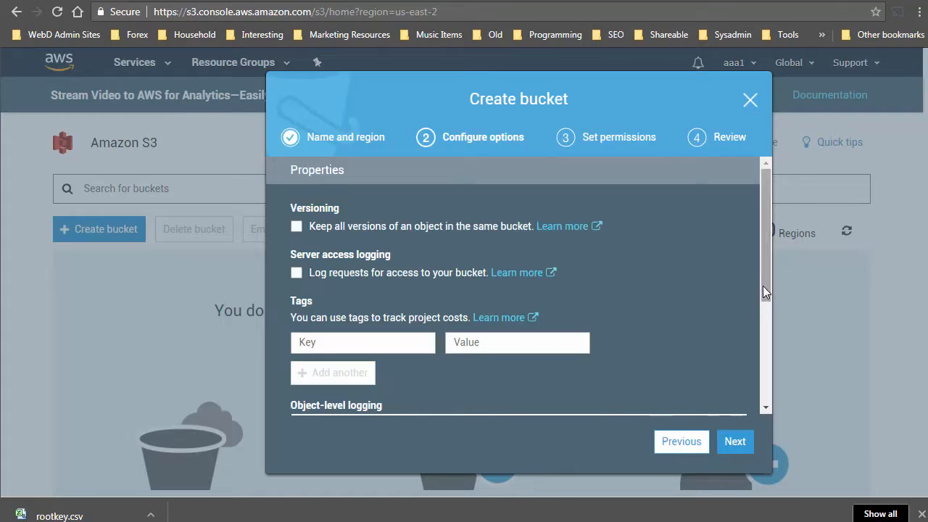
pyautogui.moveTo(763, 285); pyautogui.dragTo(769, 432)
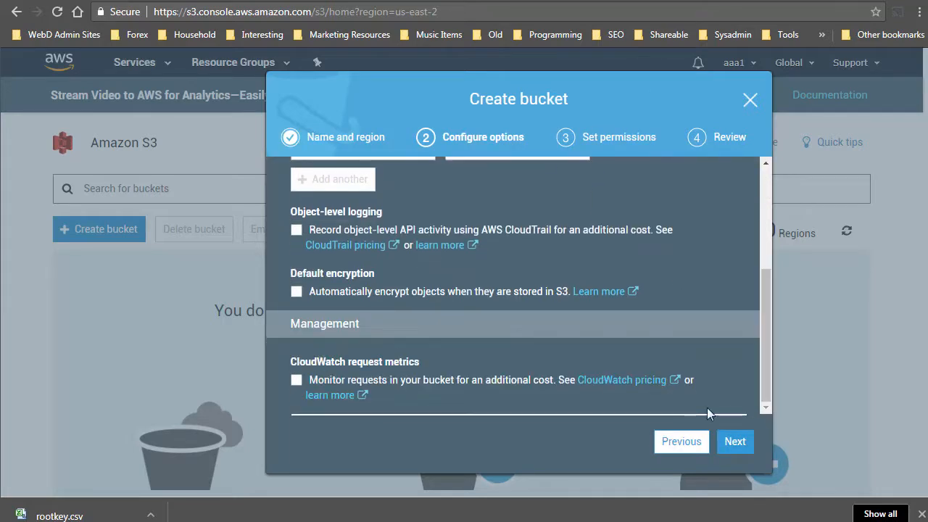
pyautogui.click(735, 443)
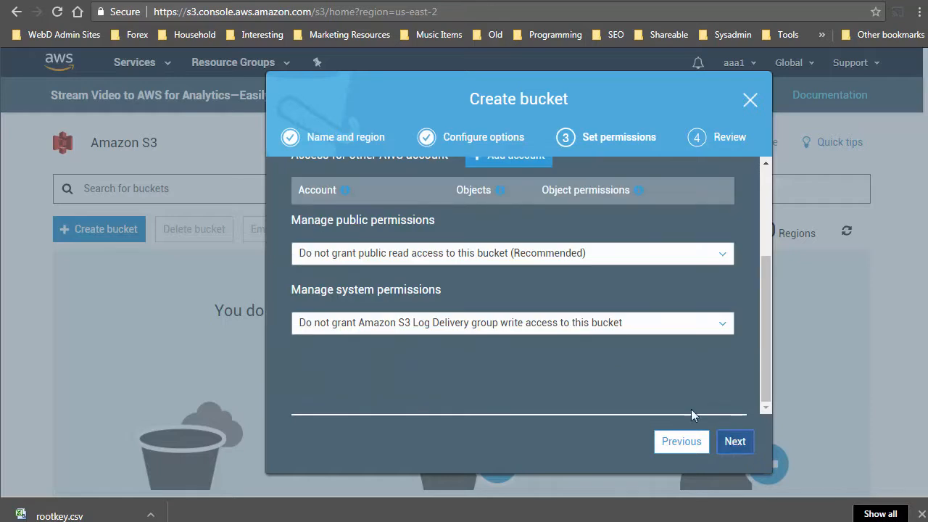
pyautogui.moveTo(764, 269); pyautogui.dragTo(771, 175)
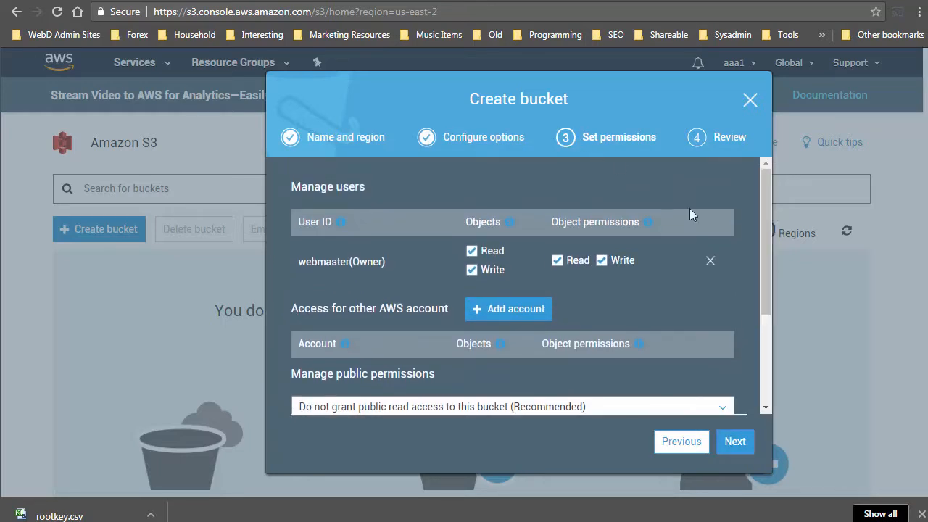
pyautogui.moveTo(761, 187); pyautogui.dragTo(765, 290)
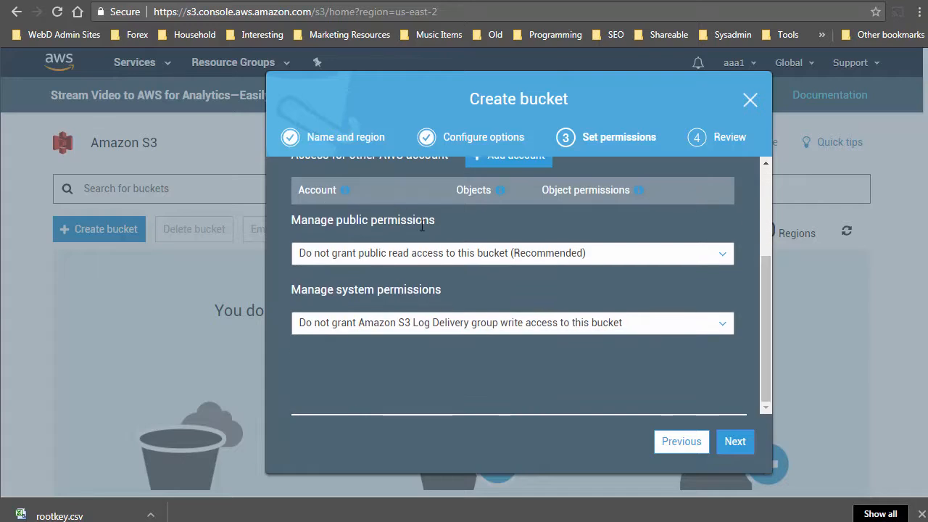
pyautogui.click(406, 253)
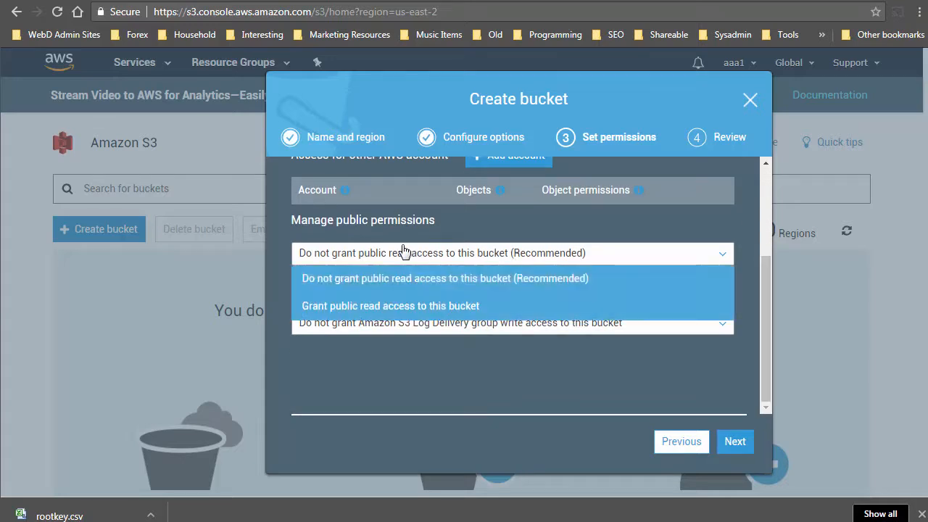
pyautogui.click(379, 306)
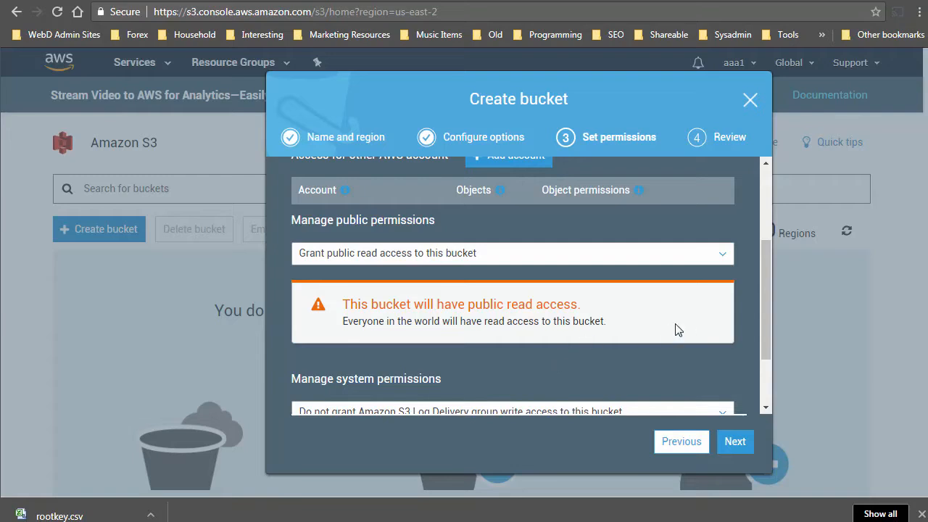
pyautogui.moveTo(767, 292)
pyautogui.mouseDown()
pyautogui.moveTo(770, 346)
pyautogui.moveTo(753, 267)
pyautogui.moveTo(753, 286)
pyautogui.mouseUp()
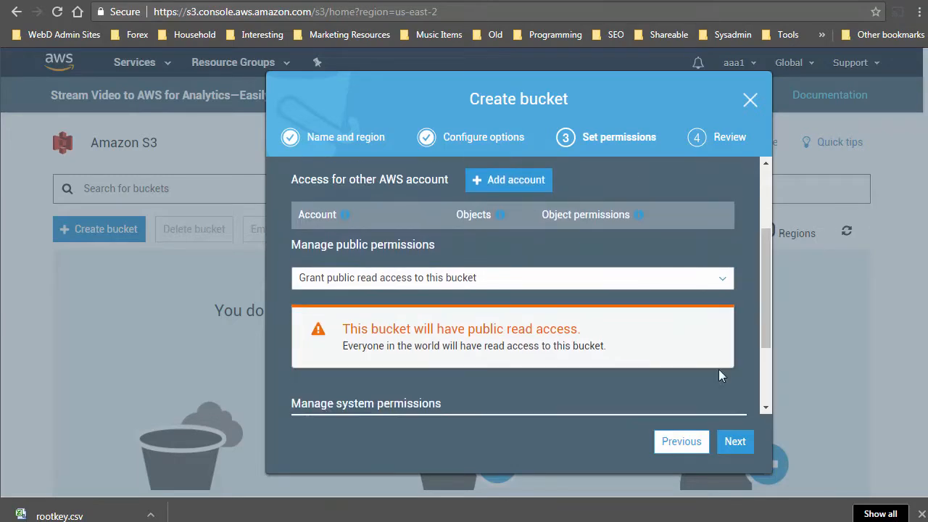
pyautogui.click(733, 446)
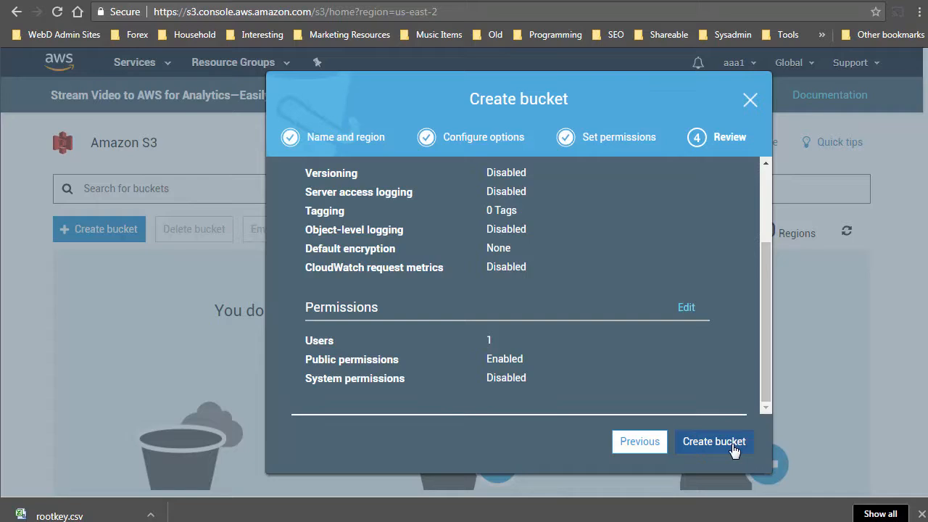
pyautogui.click(723, 444)
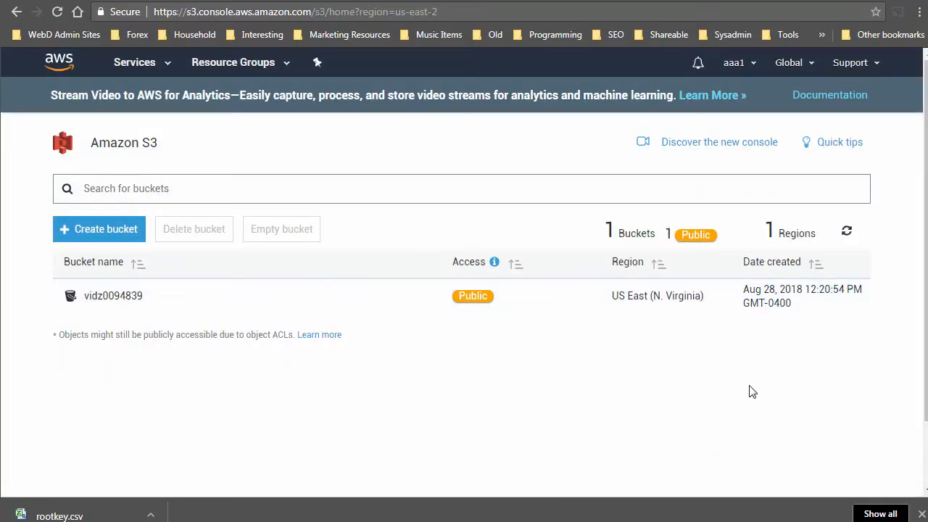
pyautogui.hotkey('alt', 'Tab')
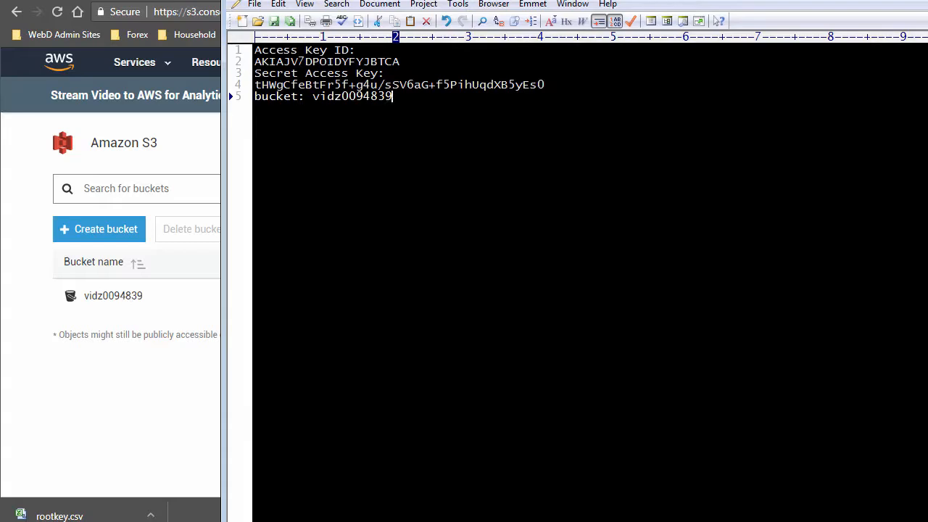
pyautogui.doubleClick(356, 97)
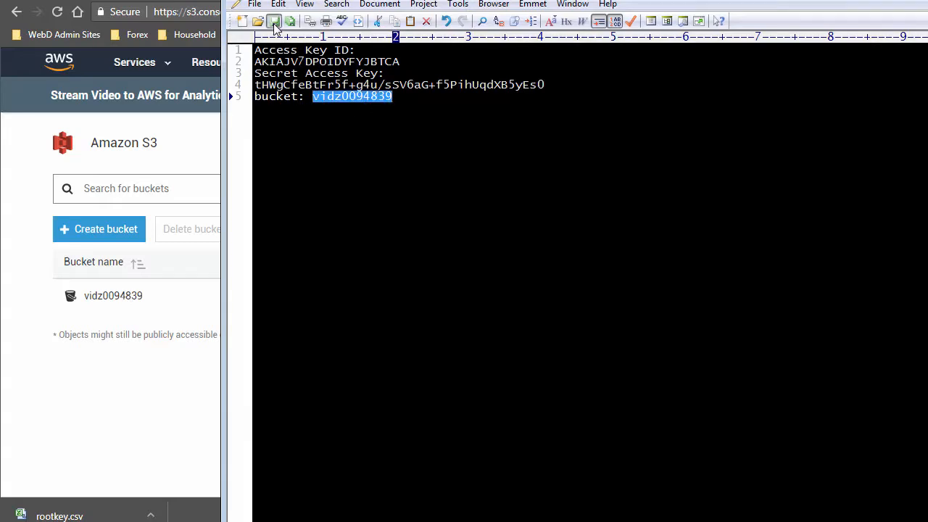
pyautogui.click(89, 380)
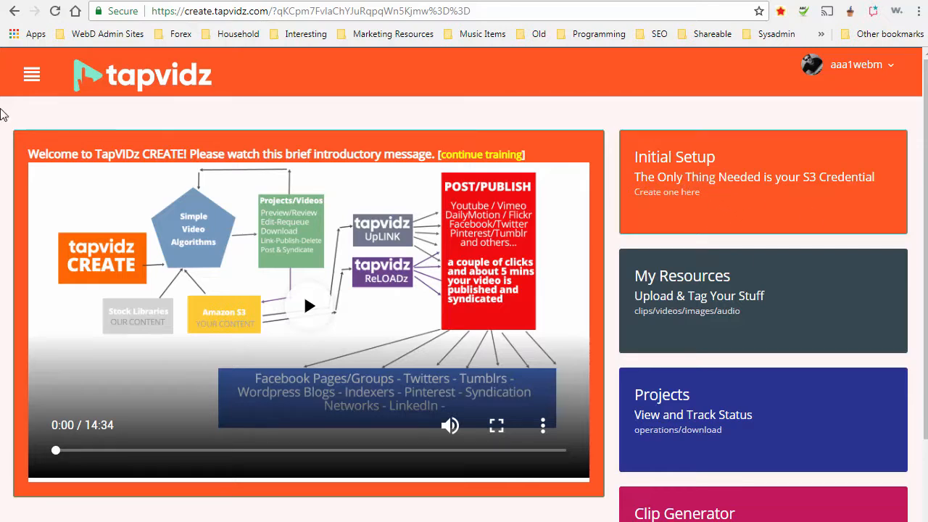
# Open the new S3 credential form and fill the nickname with AAA1 S3.
pyautogui.click(31, 74)
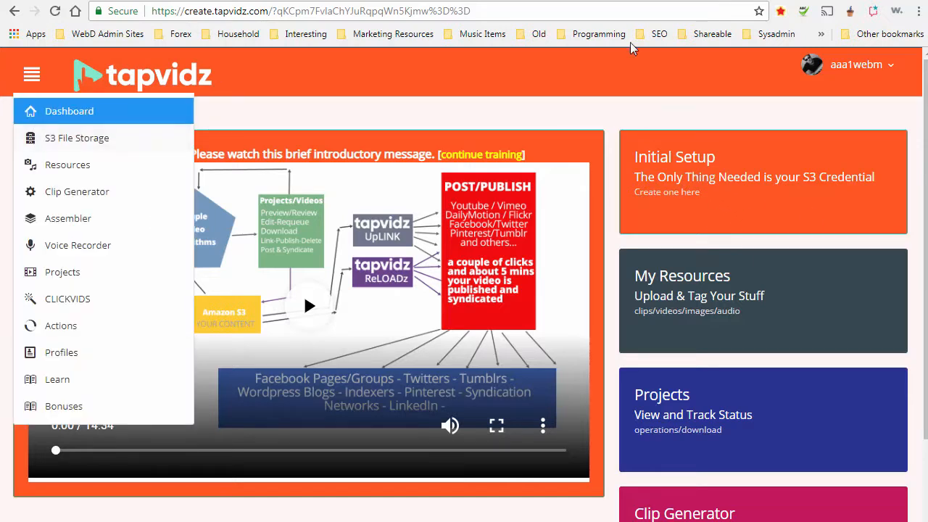
pyautogui.click(32, 137)
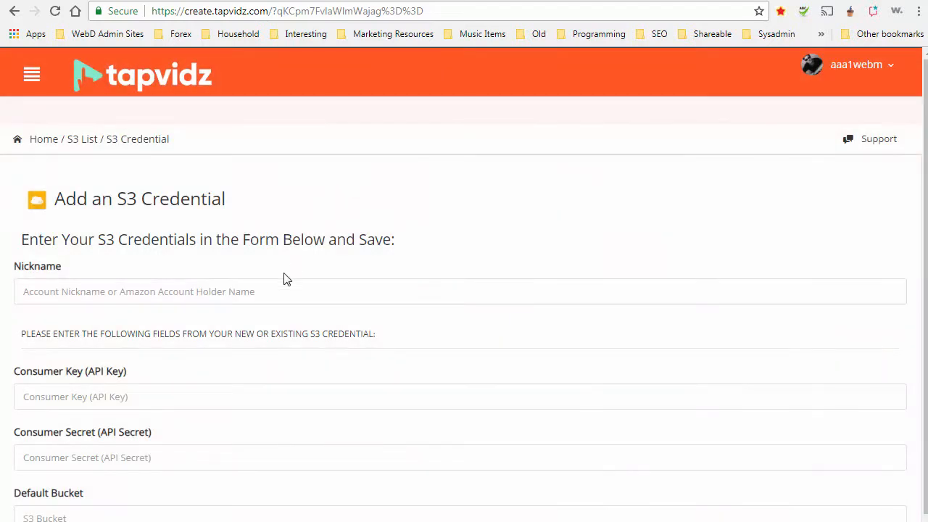
pyautogui.click(275, 297)
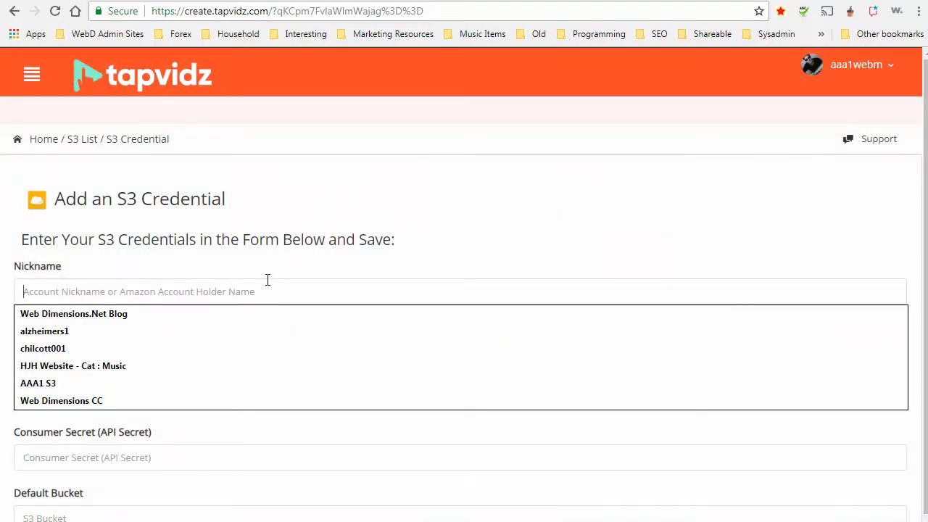
pyautogui.click(142, 382)
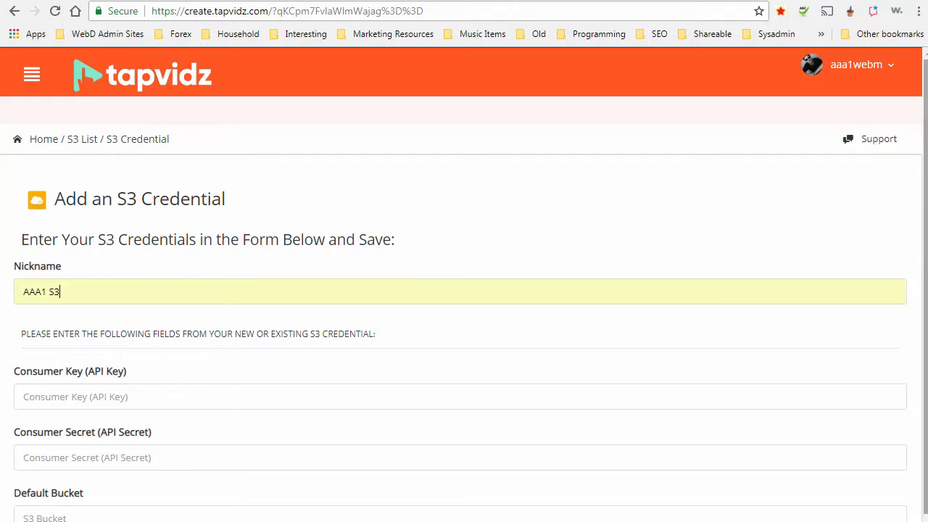
pyautogui.scroll(-3, 925, 290)
pyautogui.scroll(-1, 385, 367)
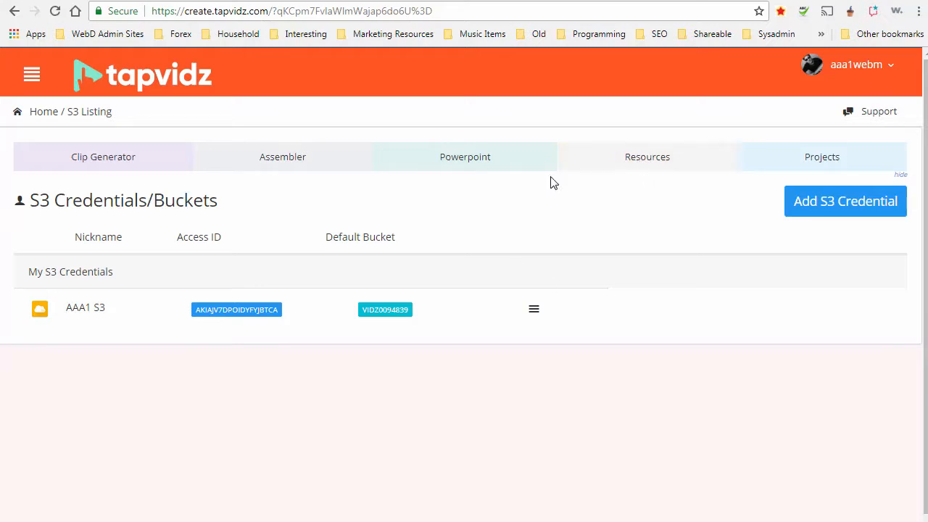
# Open the Tapvidz Resources page, then switch to the AWS S3 console window.
pyautogui.click(32, 74)
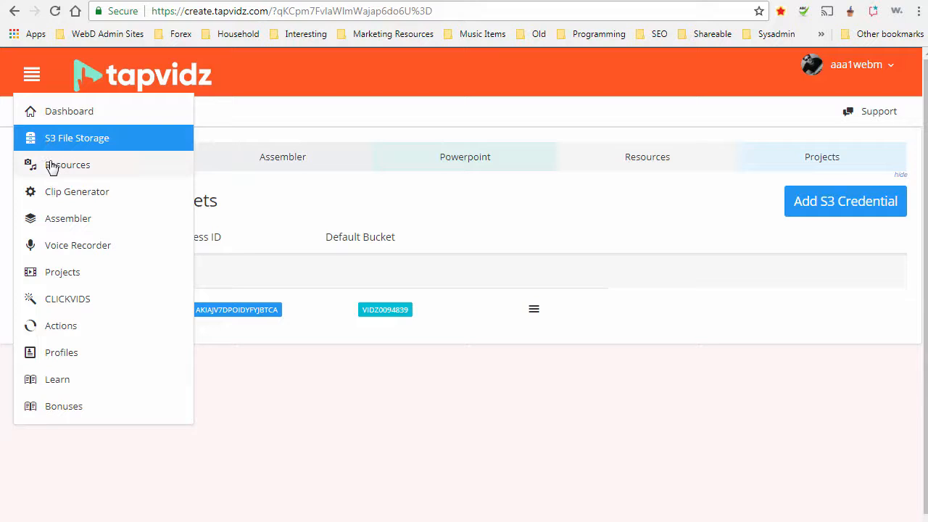
pyautogui.click(51, 167)
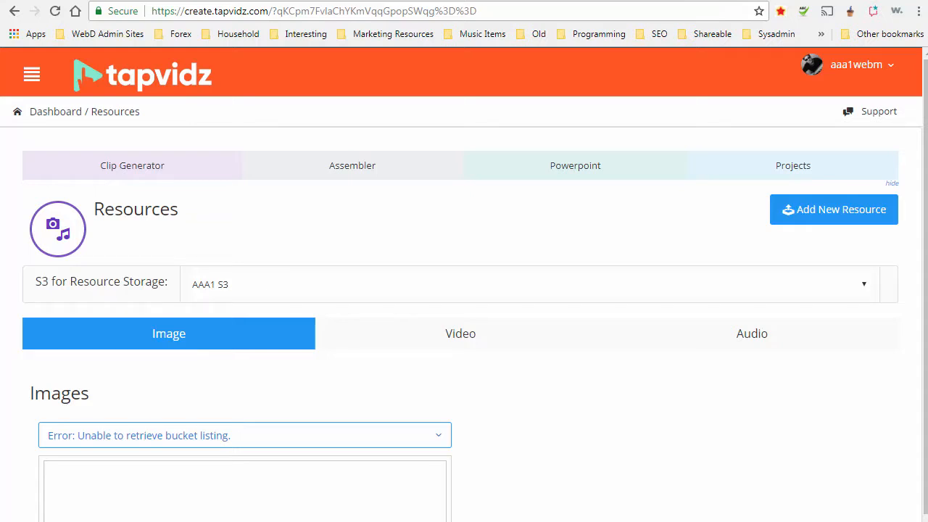
pyautogui.hotkey('alt', 'Tab')
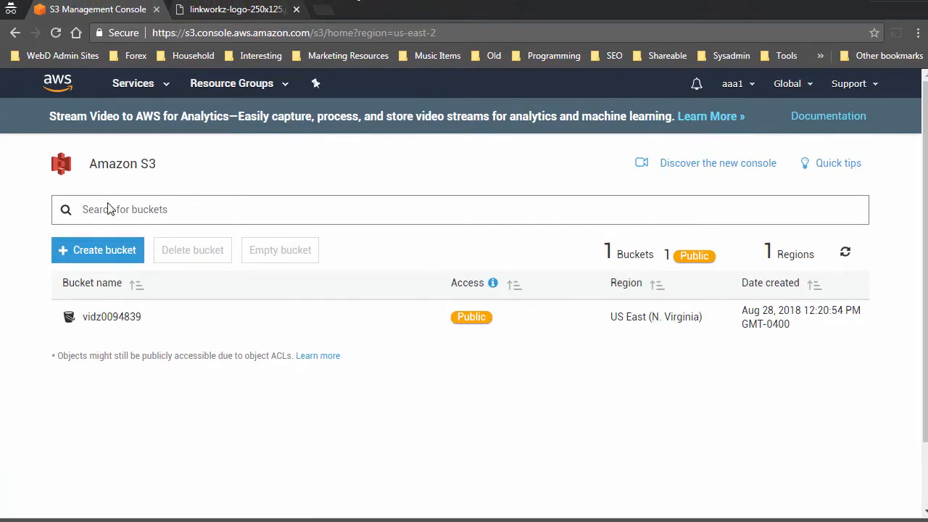
# Open bucket vidz0094839 and add linkworkz-logo-250x125.jpg as a file to upload.
pyautogui.click(112, 317)
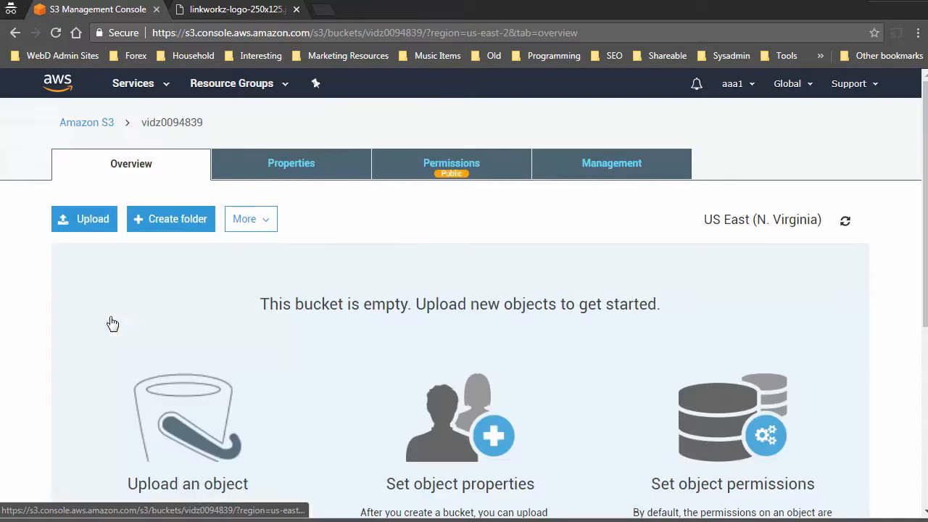
pyautogui.click(84, 221)
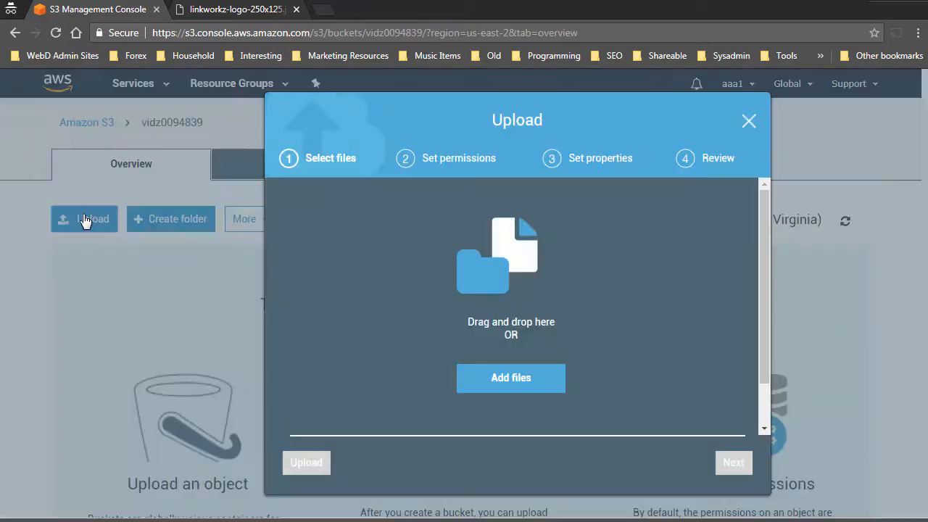
pyautogui.click(511, 376)
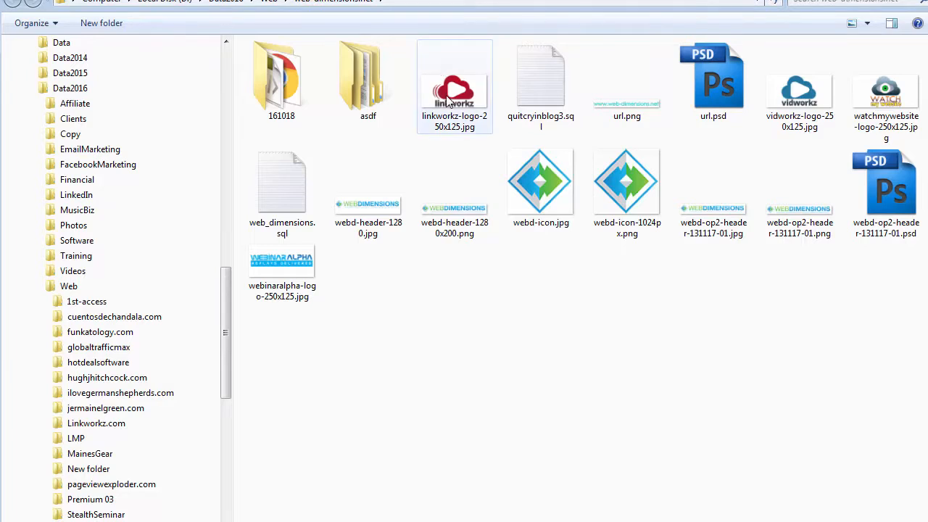
pyautogui.doubleClick(448, 100)
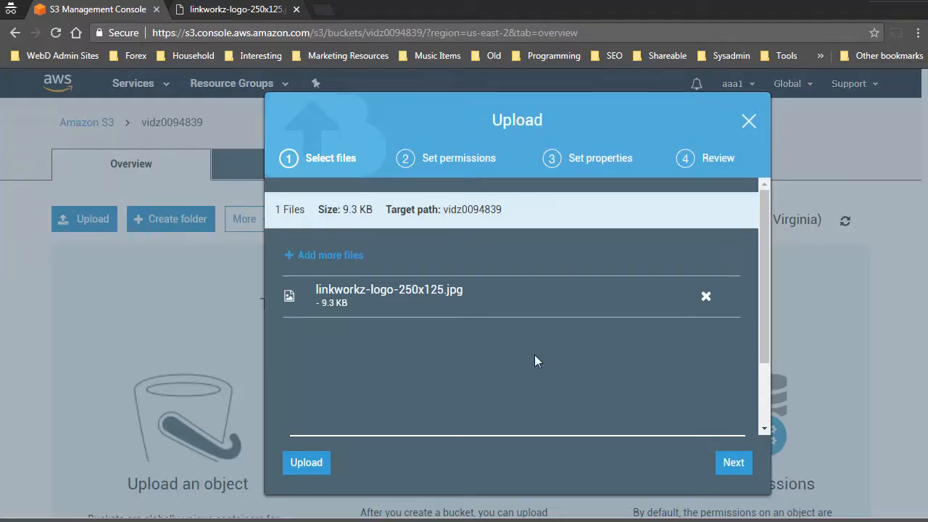
# Grant public read access to the logo and finish the upload.
pyautogui.click(733, 464)
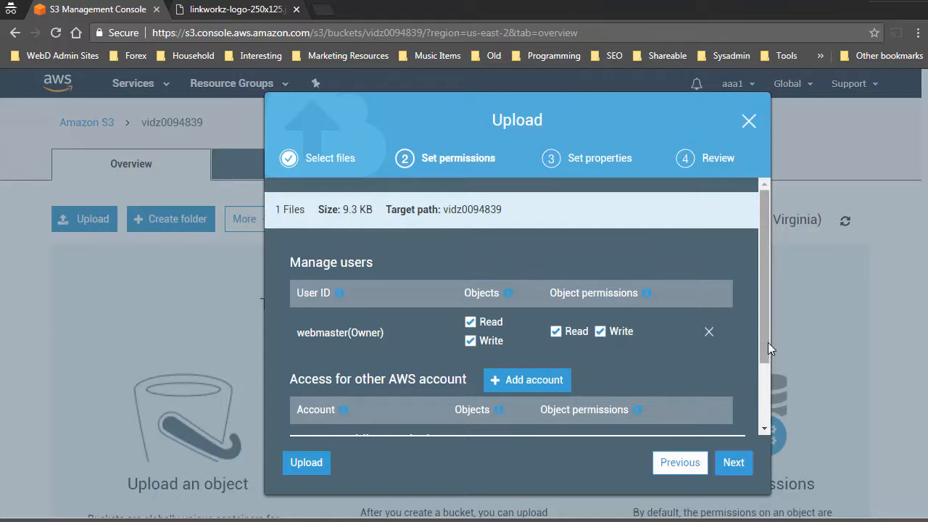
pyautogui.moveTo(768, 343); pyautogui.dragTo(765, 412)
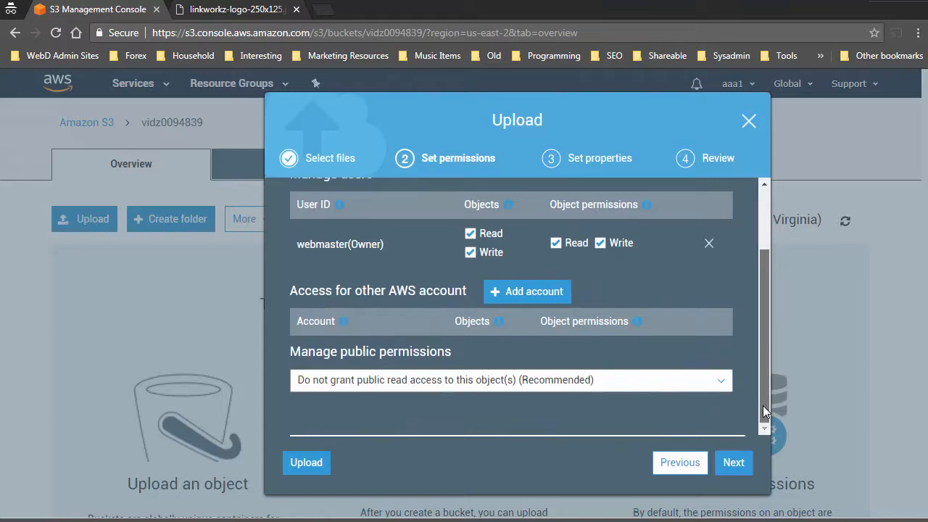
pyautogui.click(356, 382)
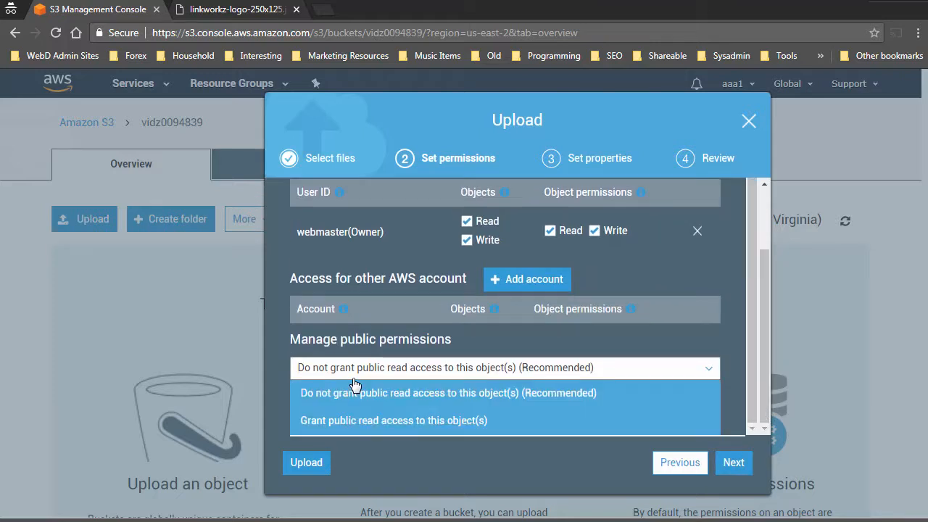
pyautogui.click(358, 421)
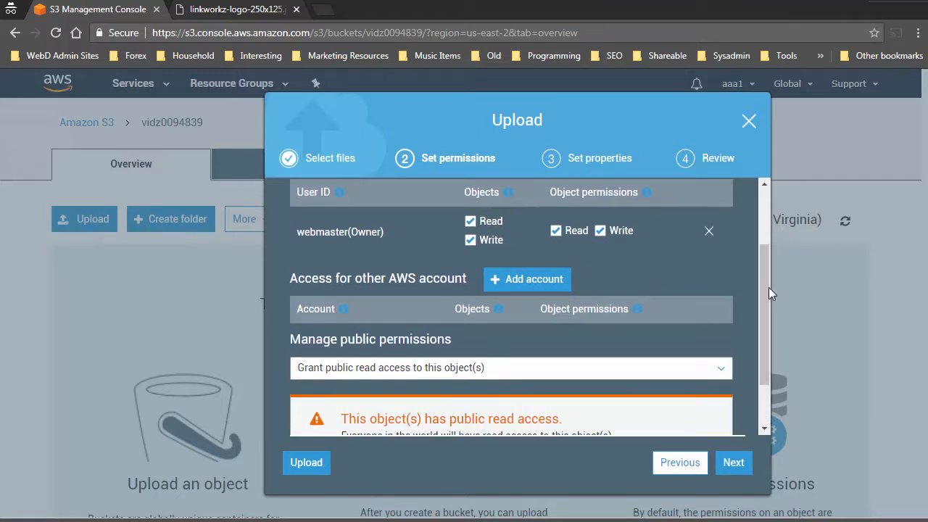
pyautogui.scroll(-2, 765, 289)
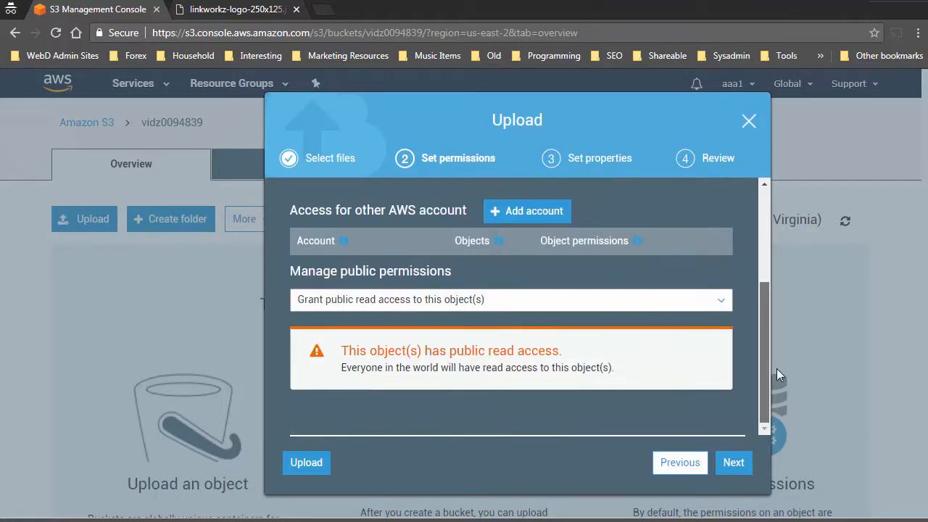
pyautogui.click(732, 463)
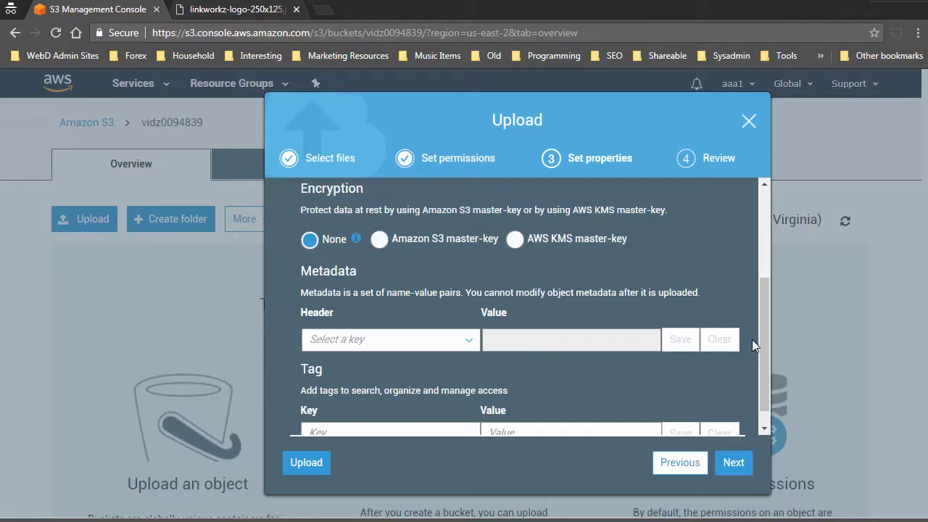
pyautogui.scroll(-1, 761, 333)
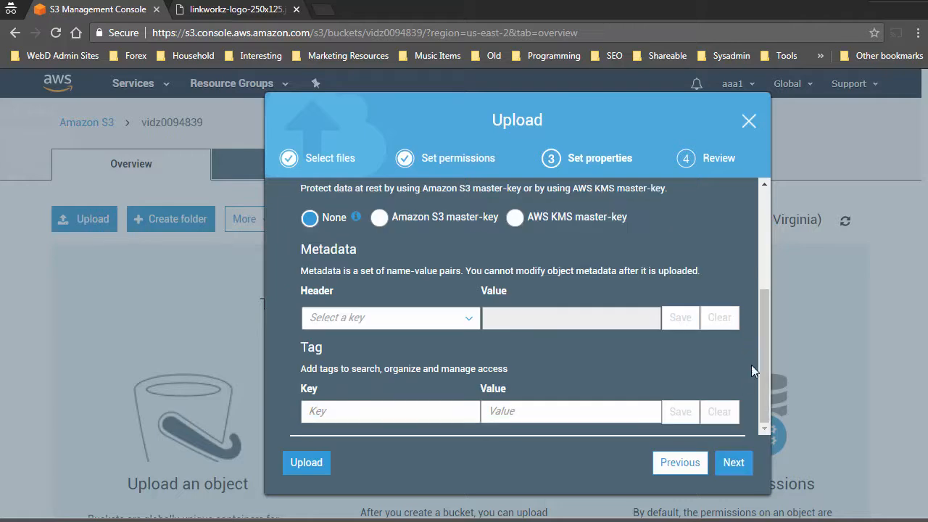
pyautogui.click(731, 464)
pyautogui.click(728, 463)
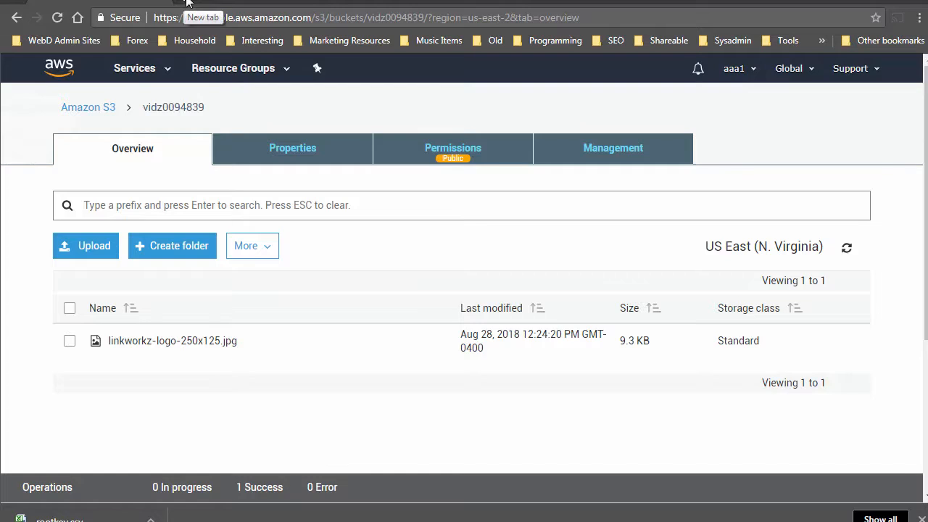
# Load the logo's public S3 address in a private browsing window.
pyautogui.hotkey('ctrl', 'shift', 'n')
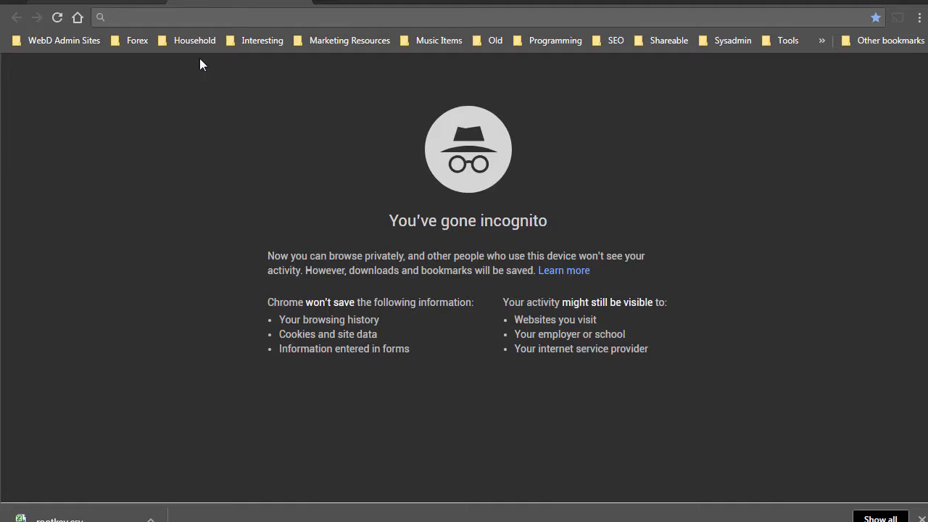
pyautogui.write('https://vidz0094839.s3.amazonaws.com/linkworkz-logo-250x125.jpg')
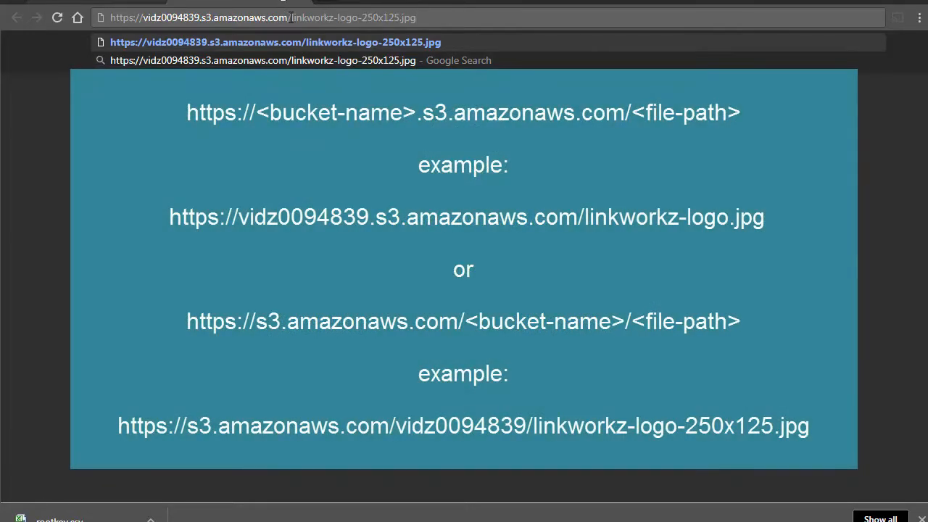
pyautogui.moveTo(290, 17); pyautogui.dragTo(398, 28)
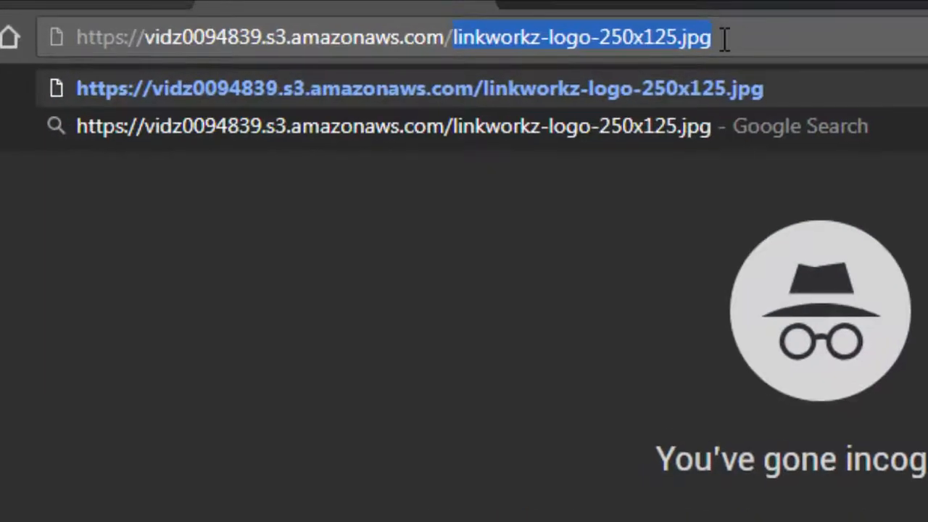
pyautogui.click(423, 19)
pyautogui.press('Return')
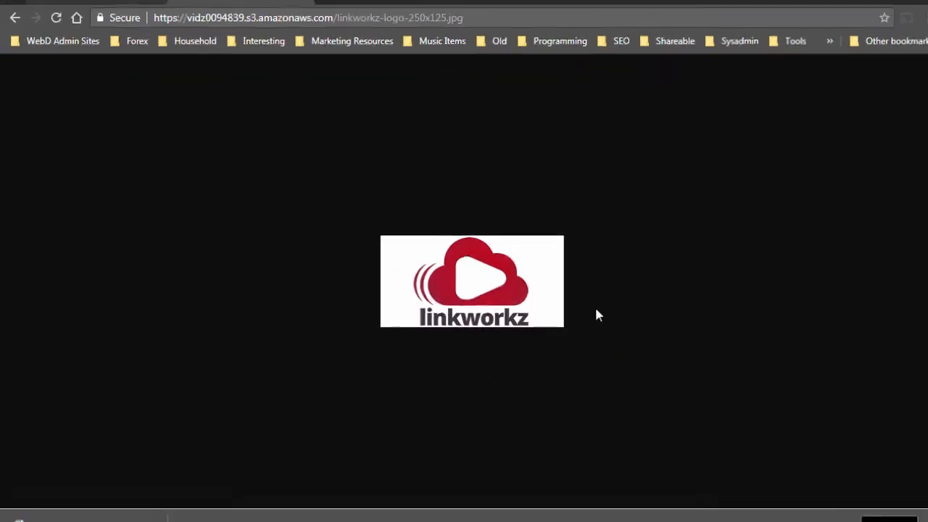
# Leave the logo view and return to the Tapvidz Resources page.
pyautogui.click(262, 20)
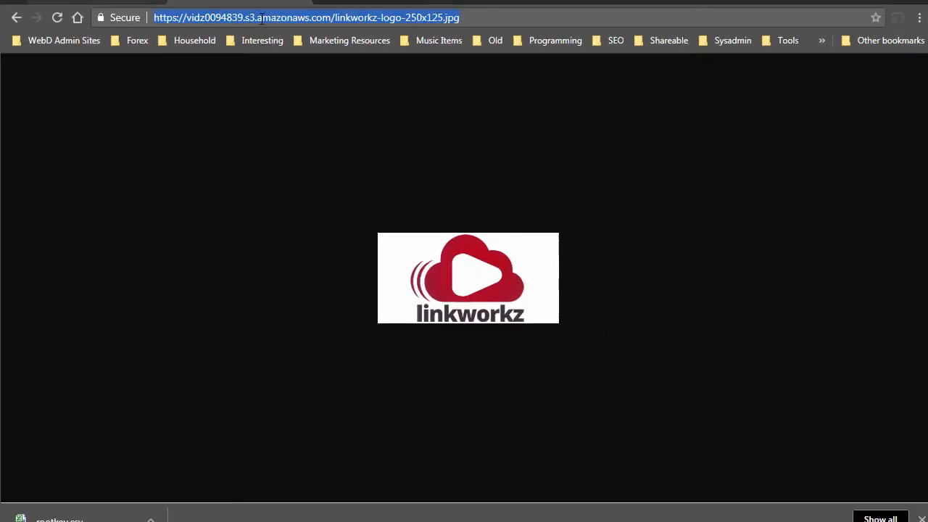
pyautogui.click(298, 166)
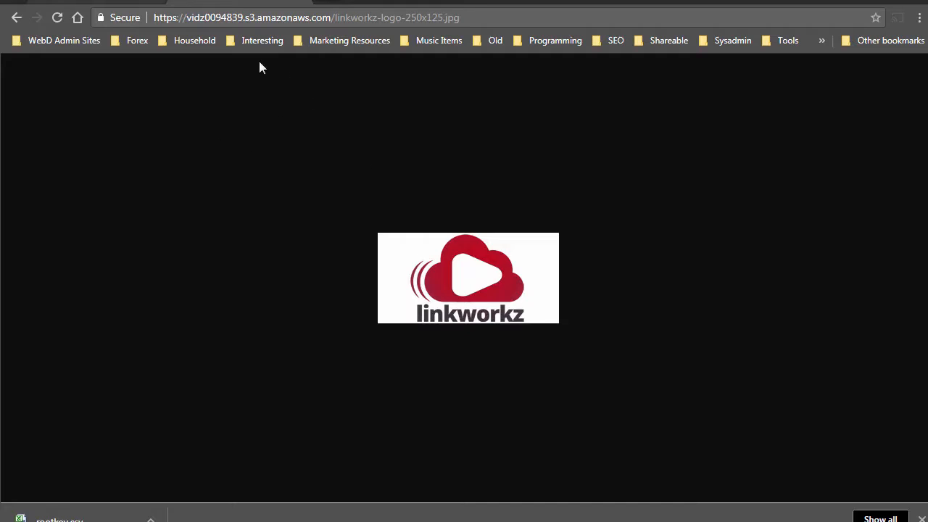
pyautogui.click(103, 4)
pyautogui.click(219, 520)
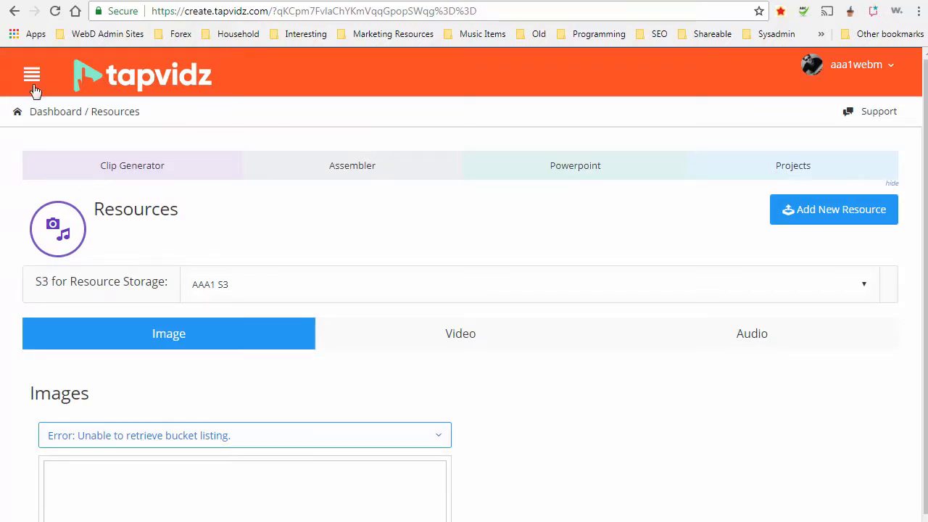
# Reload the Resources page and check the AAA1 S3 images list.
pyautogui.click(54, 12)
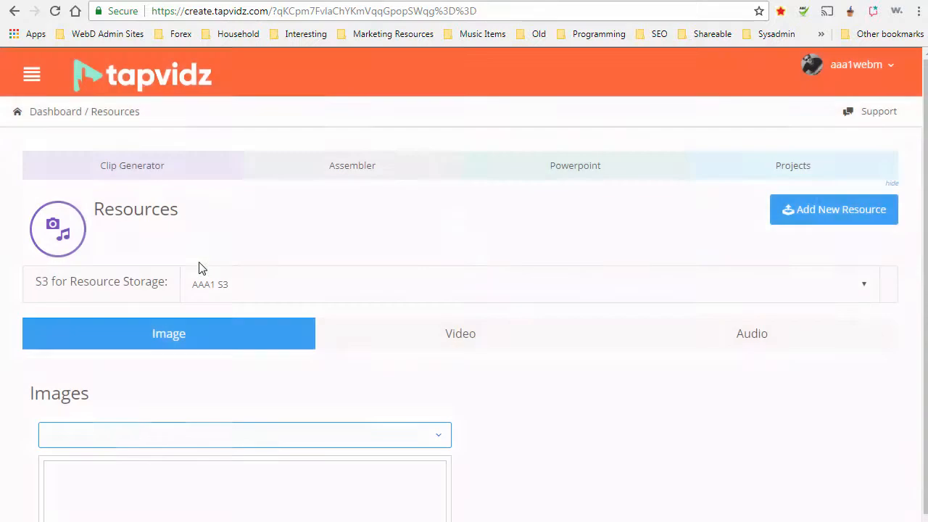
pyautogui.click(147, 440)
pyautogui.click(149, 441)
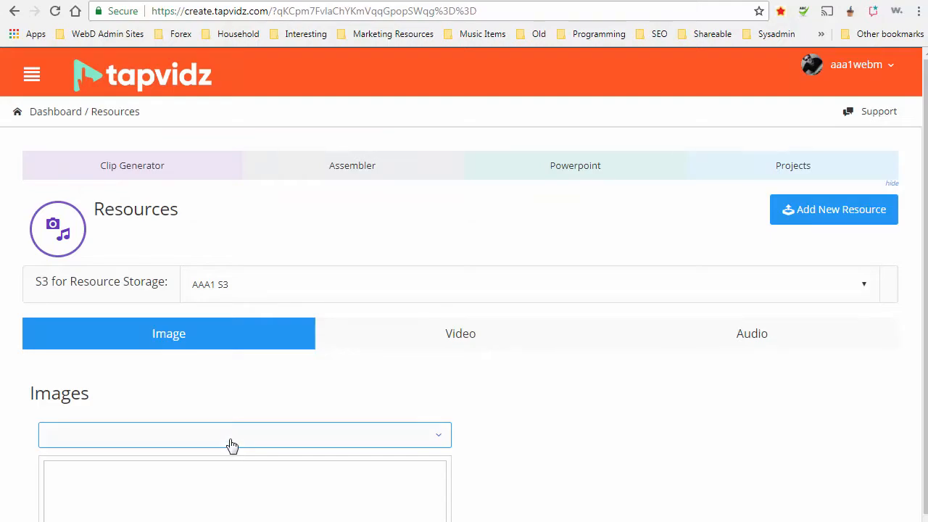
pyautogui.click(231, 444)
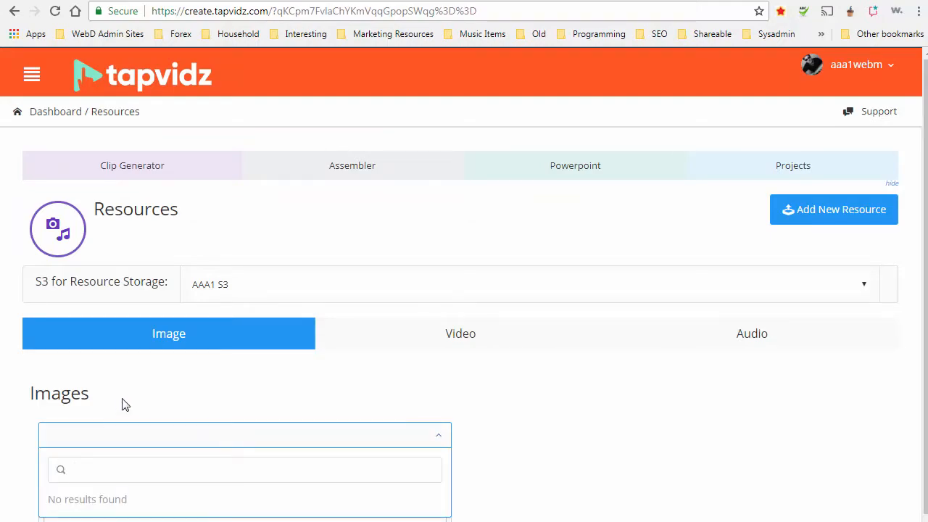
pyautogui.moveTo(119, 404); pyautogui.dragTo(32, 390)
pyautogui.click(158, 402)
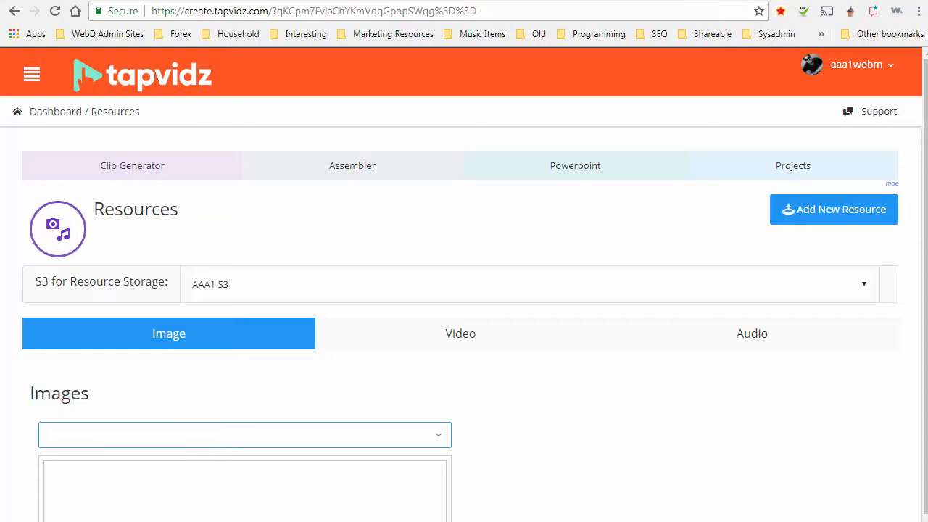
# Add vidworkz-logo-250x125.jpg as a new resource tagged 'test' and upload it.
pyautogui.click(802, 217)
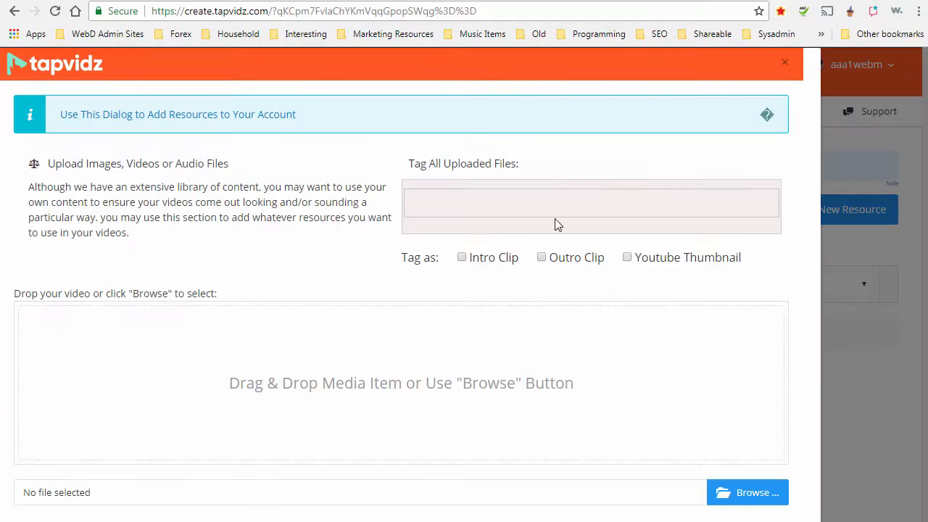
pyautogui.write('test')
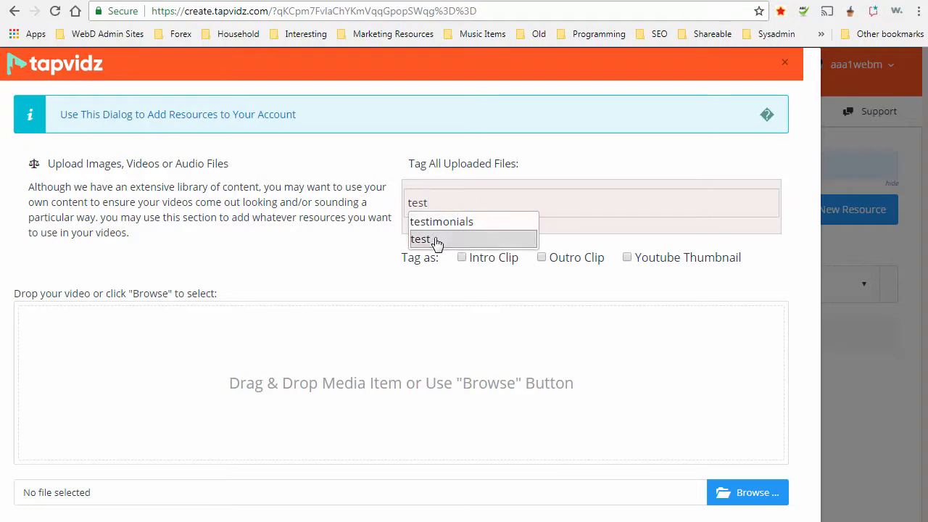
pyautogui.click(435, 238)
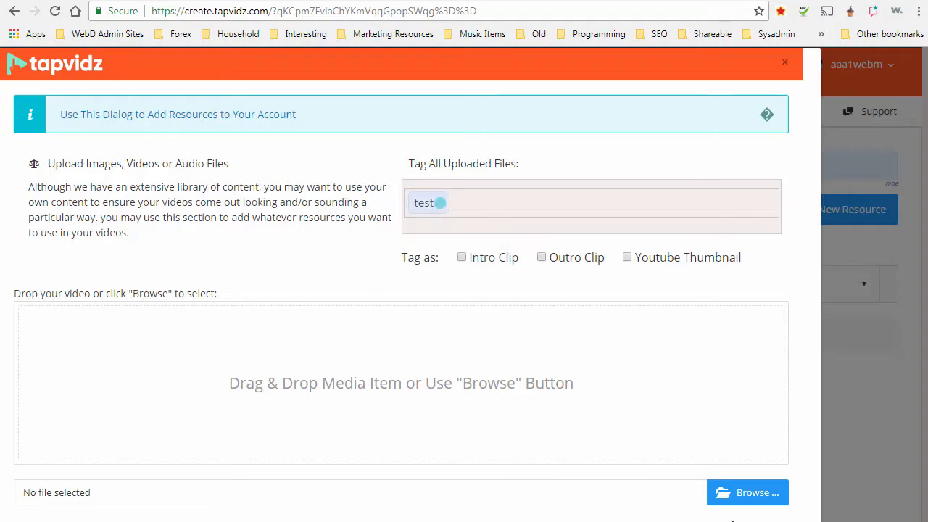
pyautogui.click(735, 493)
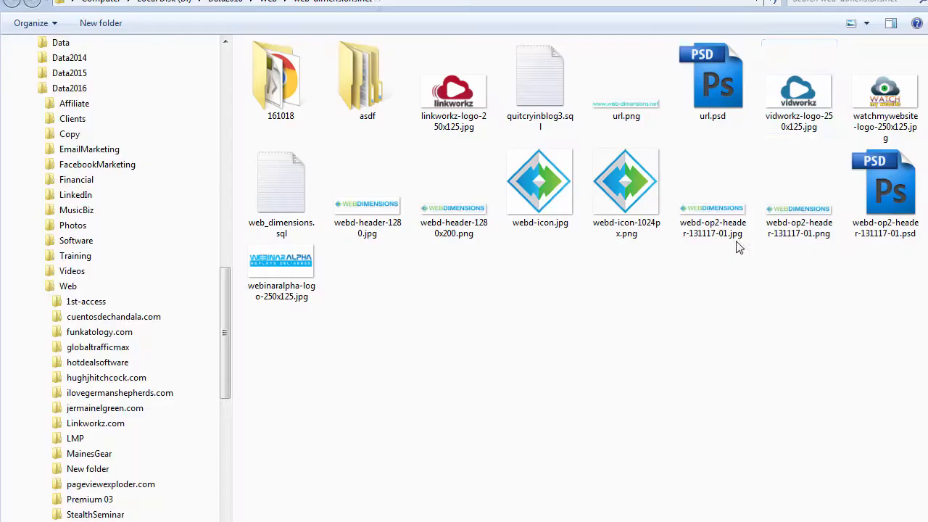
pyautogui.doubleClick(803, 96)
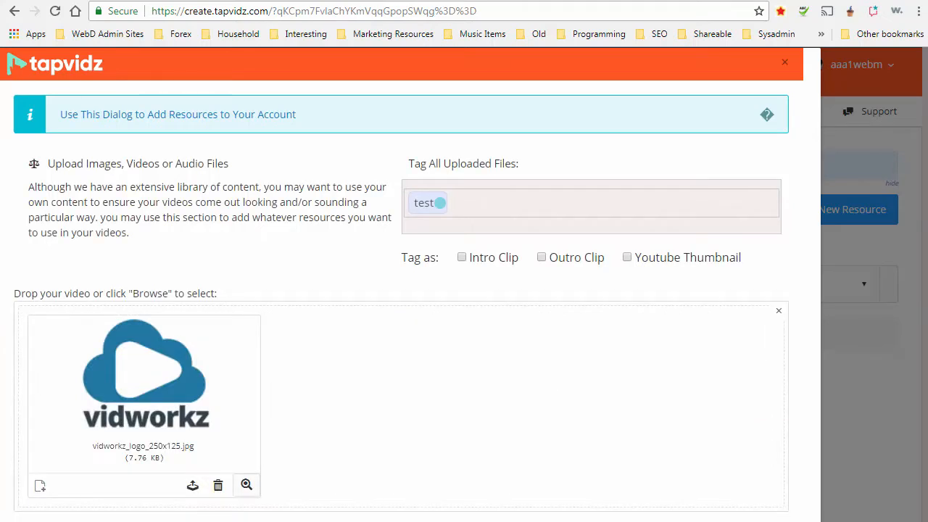
pyautogui.scroll(-3, 519, 404)
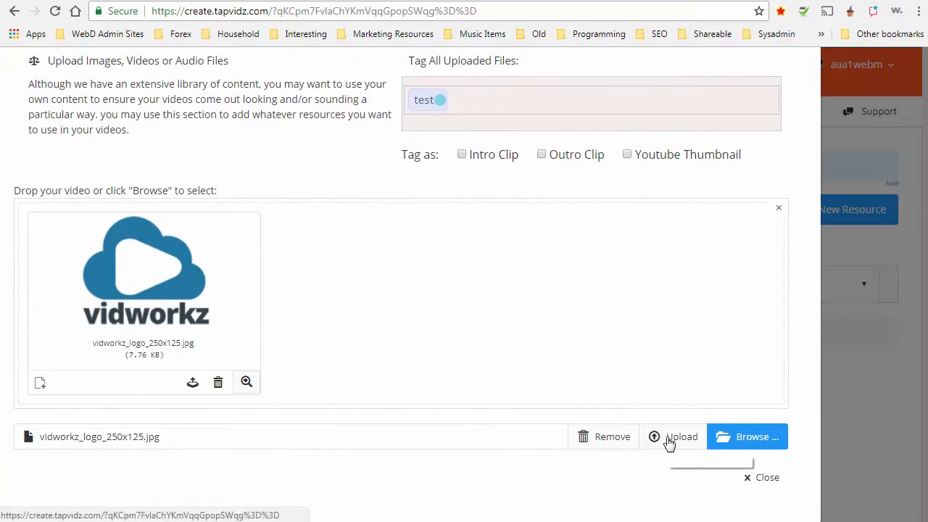
pyautogui.click(668, 438)
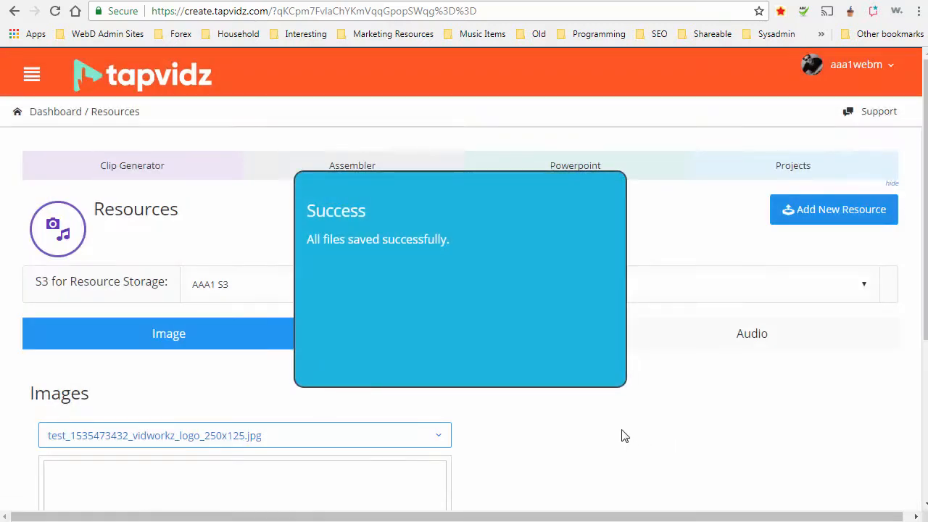
# Find the vidworkz logo file in the Images list and review its preview and tags.
pyautogui.scroll(-2, 621, 435)
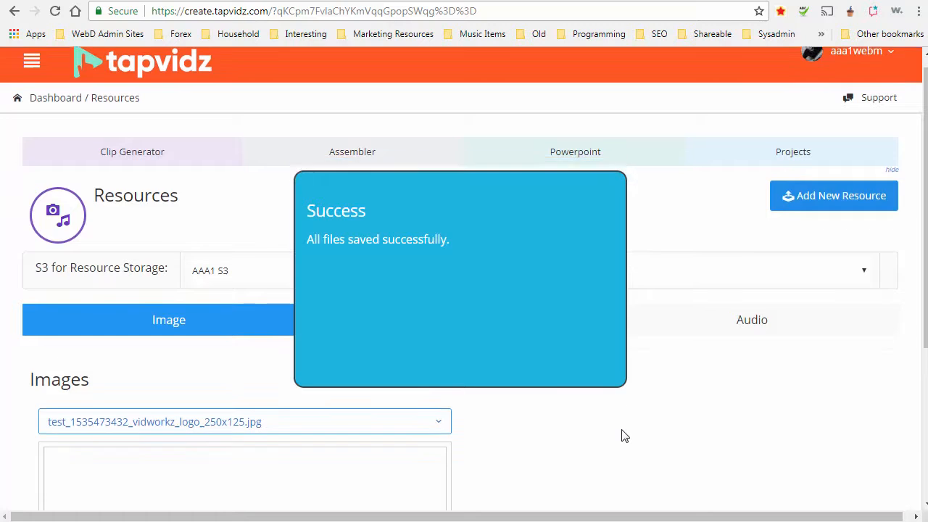
pyautogui.click(161, 291)
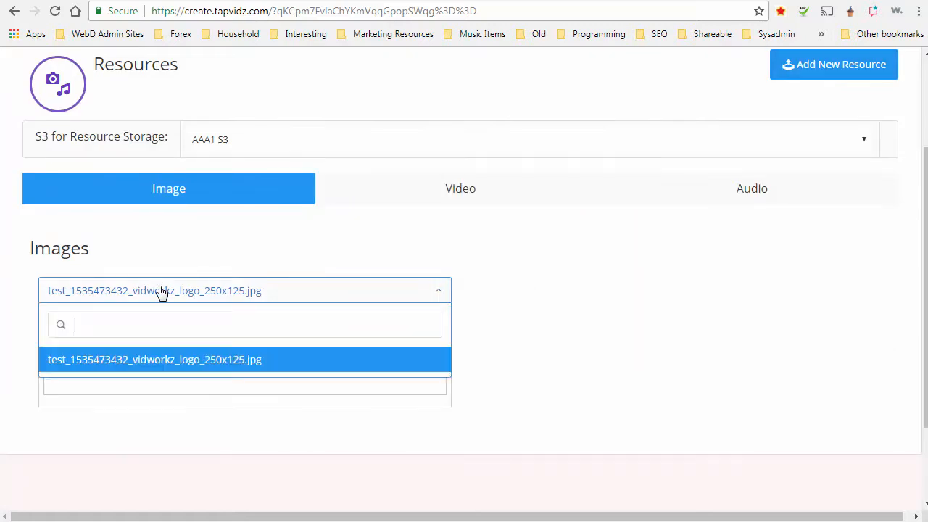
pyautogui.click(161, 292)
pyautogui.click(161, 292)
pyautogui.click(174, 263)
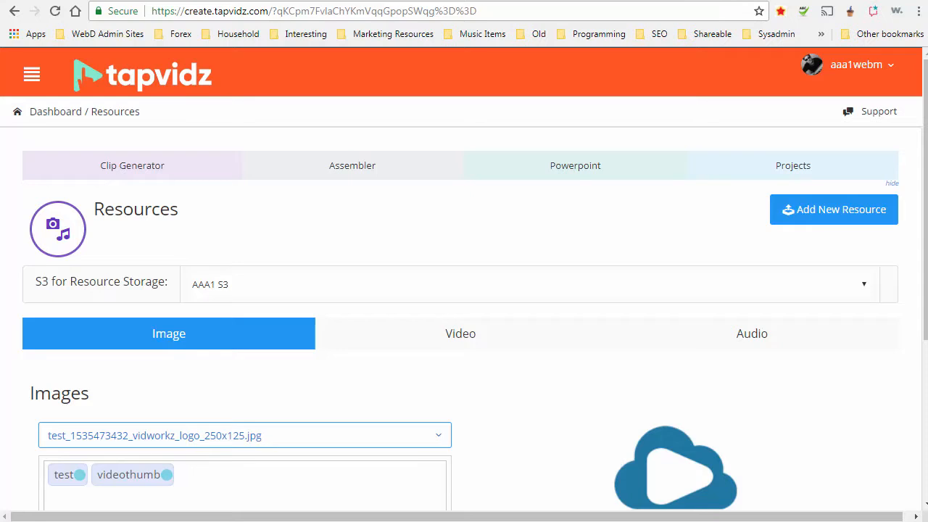
pyautogui.moveTo(925, 321); pyautogui.dragTo(924, 361)
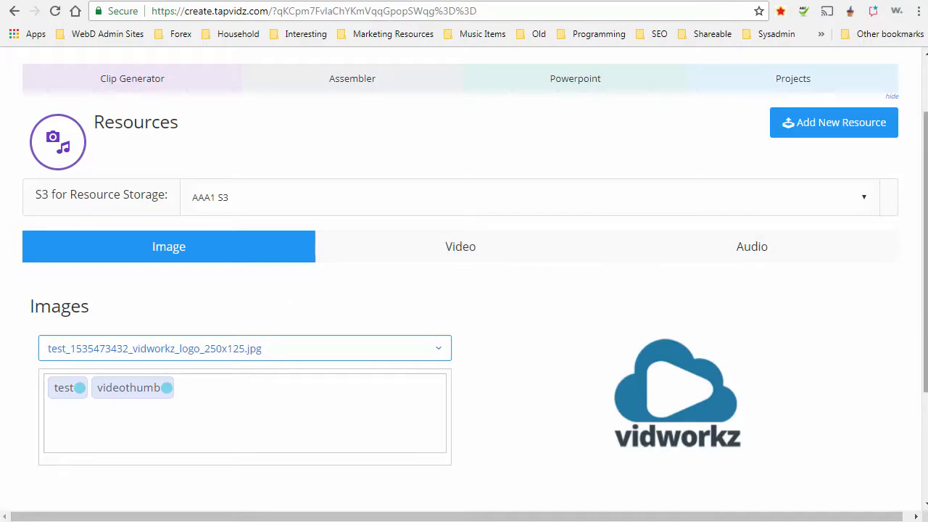
pyautogui.moveTo(925, 251); pyautogui.dragTo(925, 197)
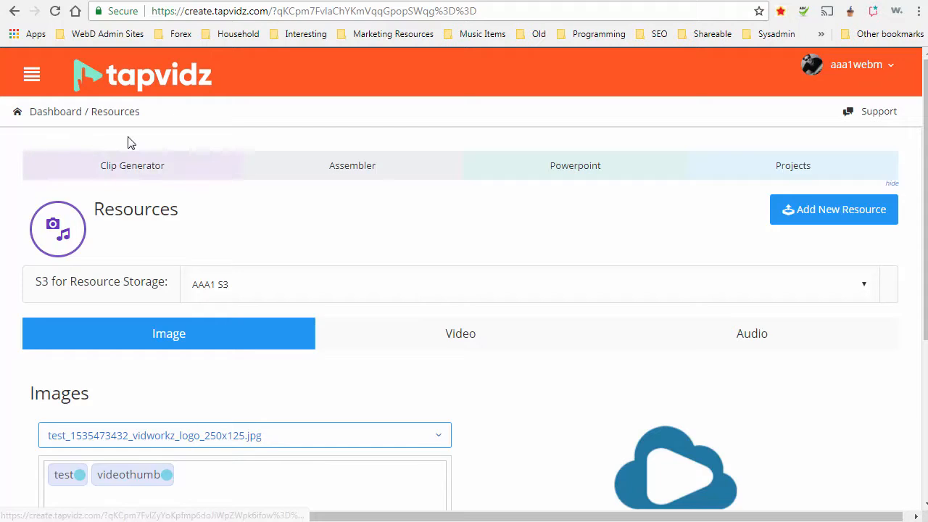
# In Clip Generator, switch Source to Resources and search for the term 'test'.
pyautogui.click(121, 167)
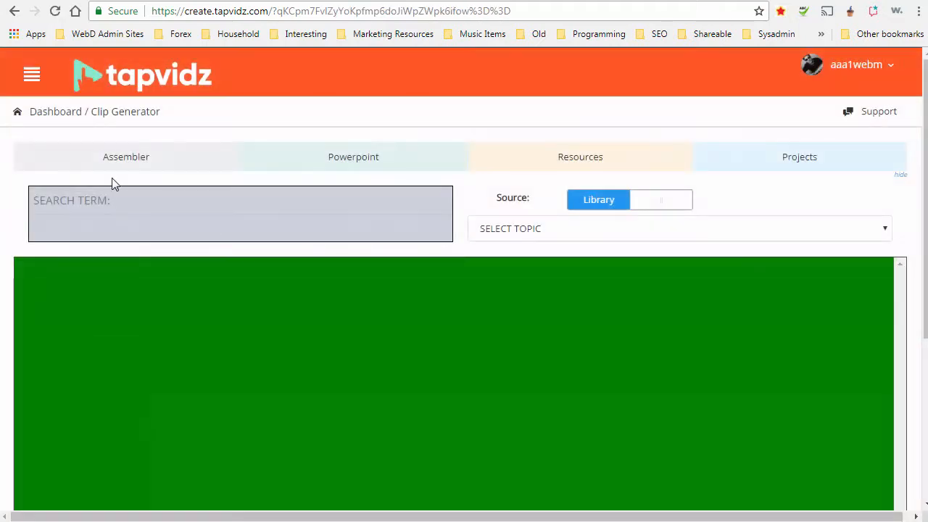
pyautogui.click(123, 201)
pyautogui.click(660, 207)
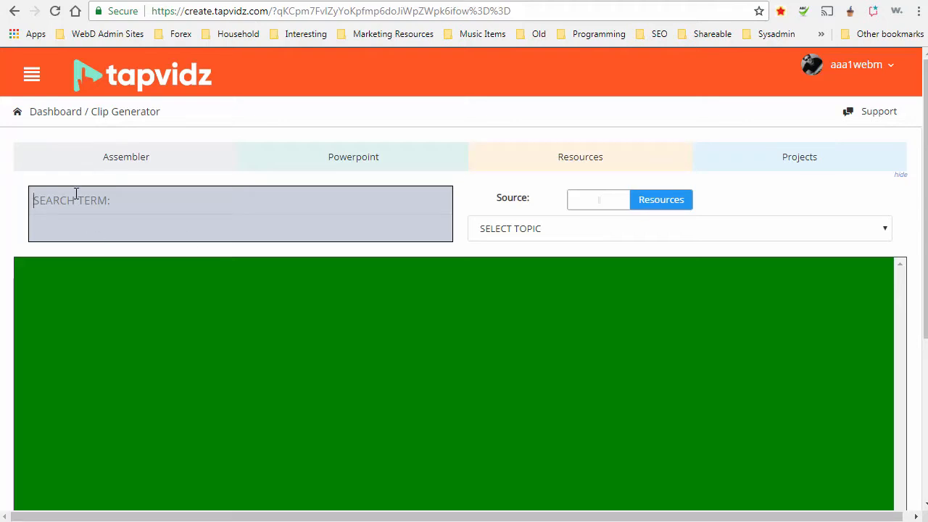
pyautogui.click(76, 194)
pyautogui.write('test')
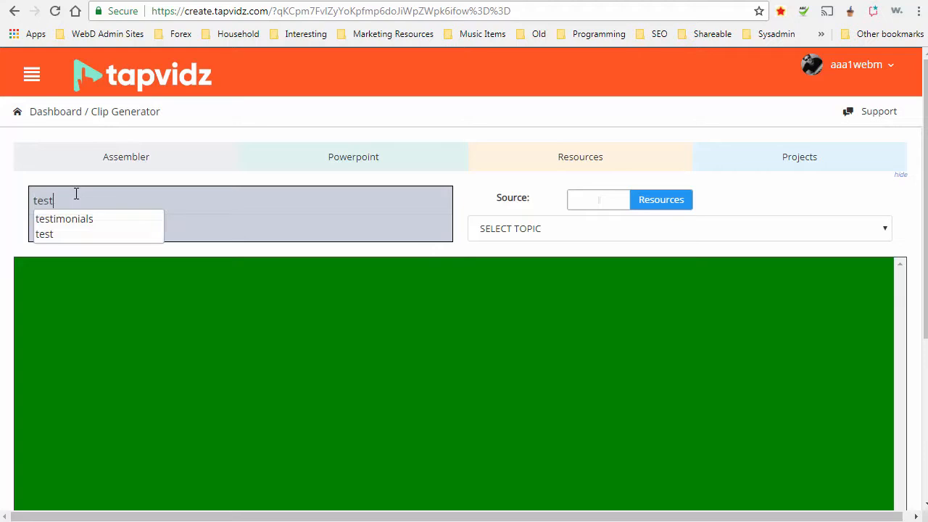
pyautogui.press('Return')
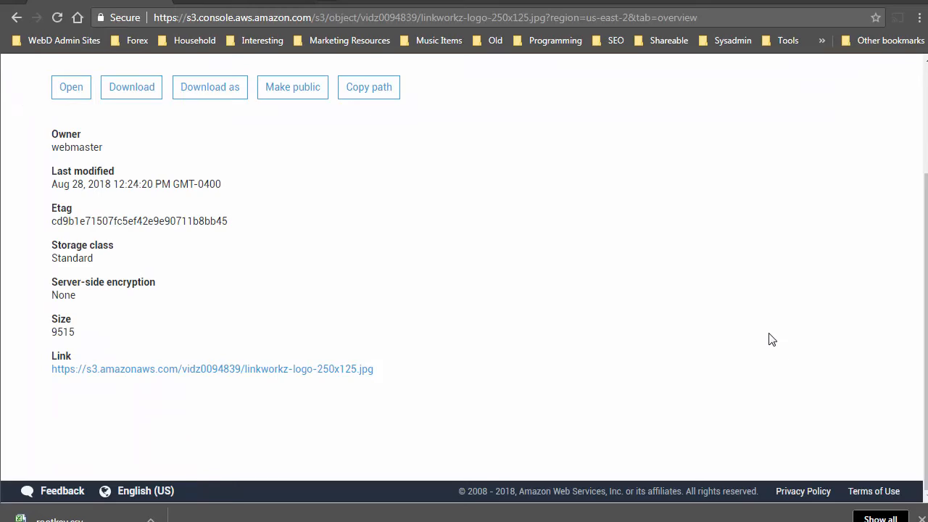
# From the S3 object page, open the Services menu and scroll to Machine Learning.
pyautogui.click(924, 127)
pyautogui.scroll(-1, 835, 172)
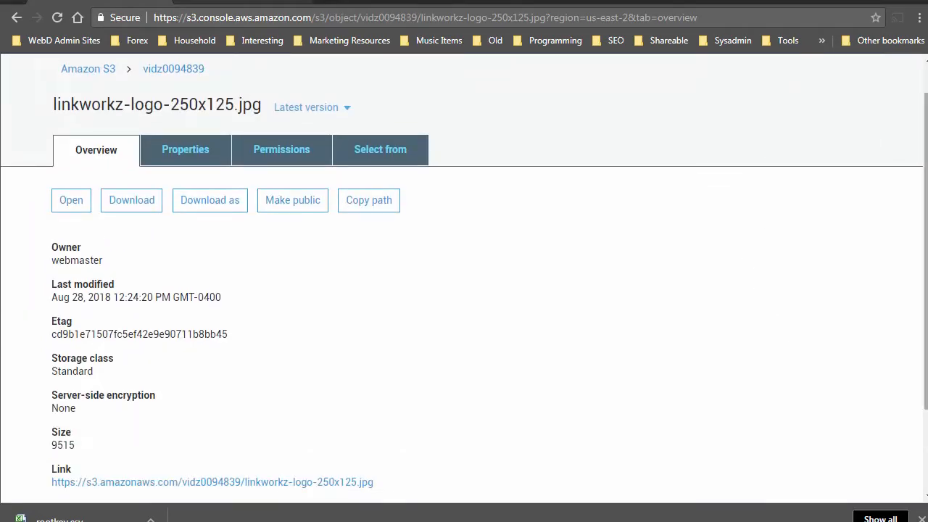
pyautogui.scroll(1, 890, 105)
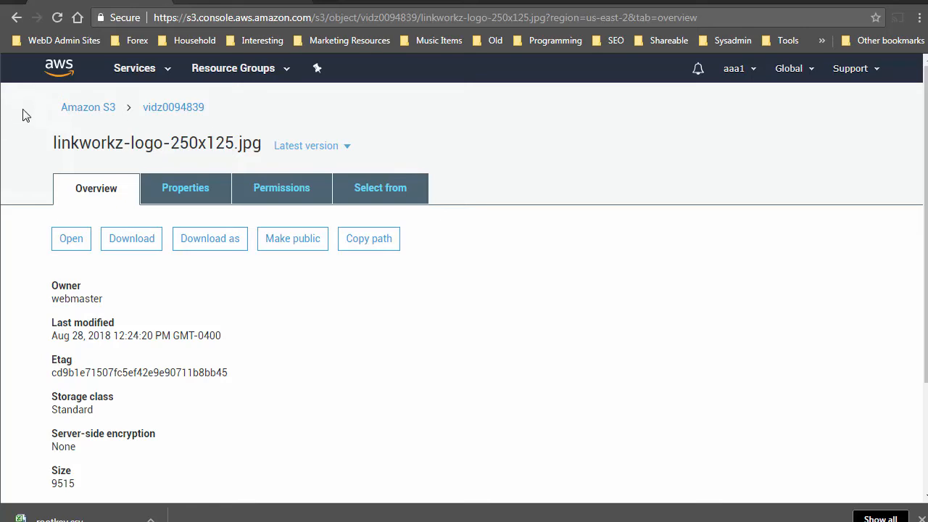
pyautogui.click(170, 75)
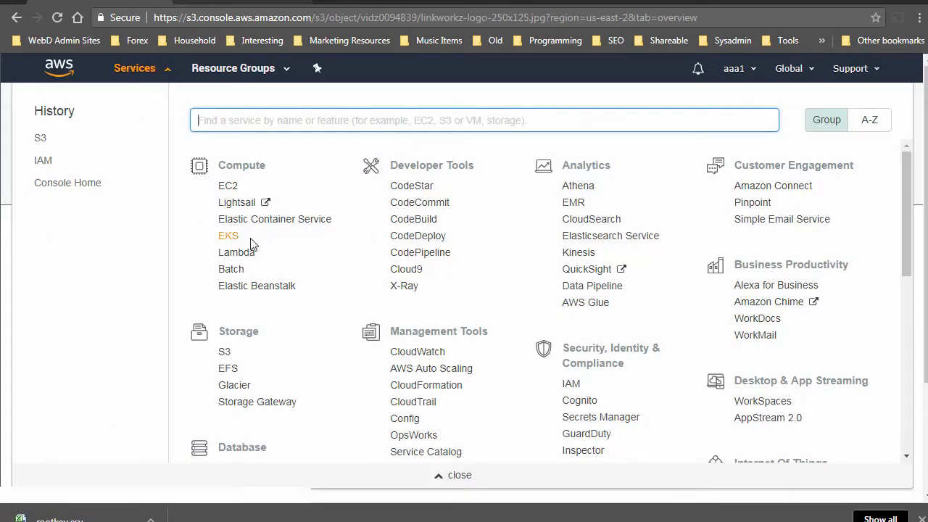
pyautogui.scroll(-2, 507, 280)
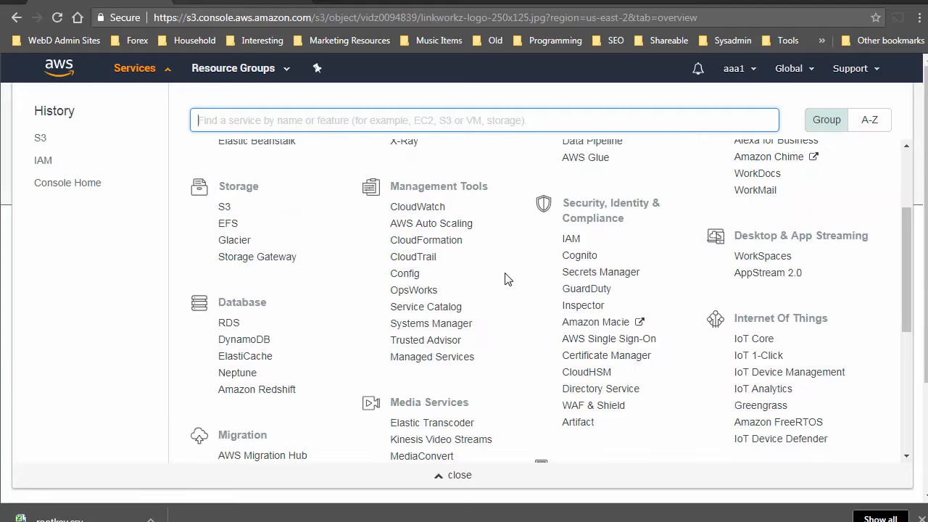
pyautogui.scroll(-2, 507, 280)
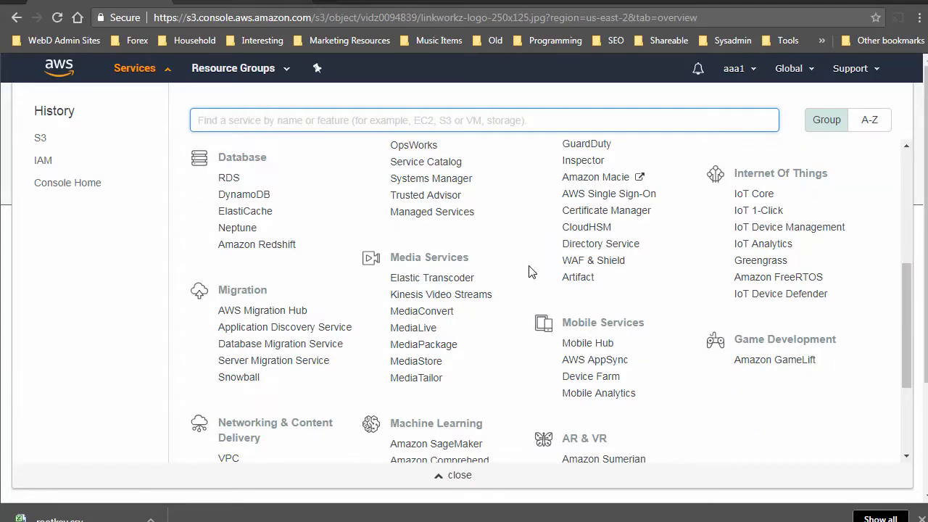
pyautogui.scroll(-2, 528, 271)
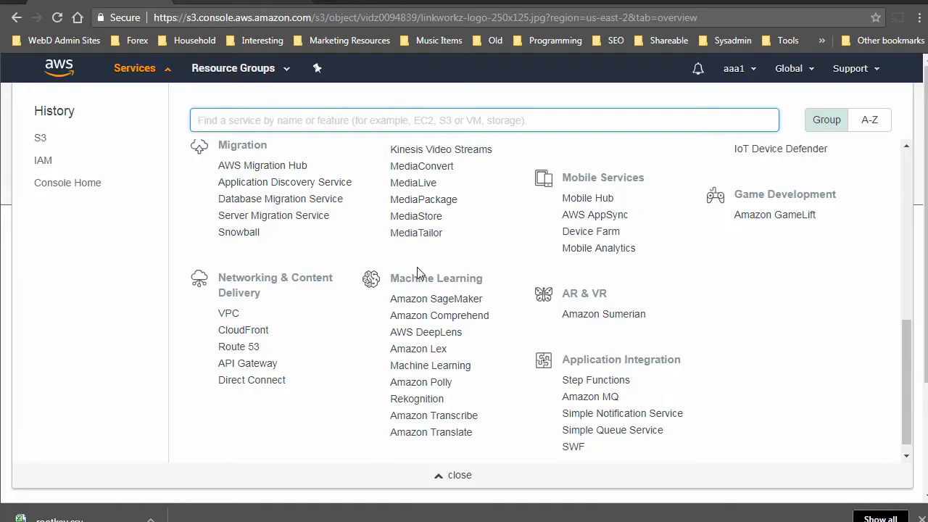
# Open Amazon Polly's Text-to-Speech console and play the default sample sentence.
pyautogui.click(413, 384)
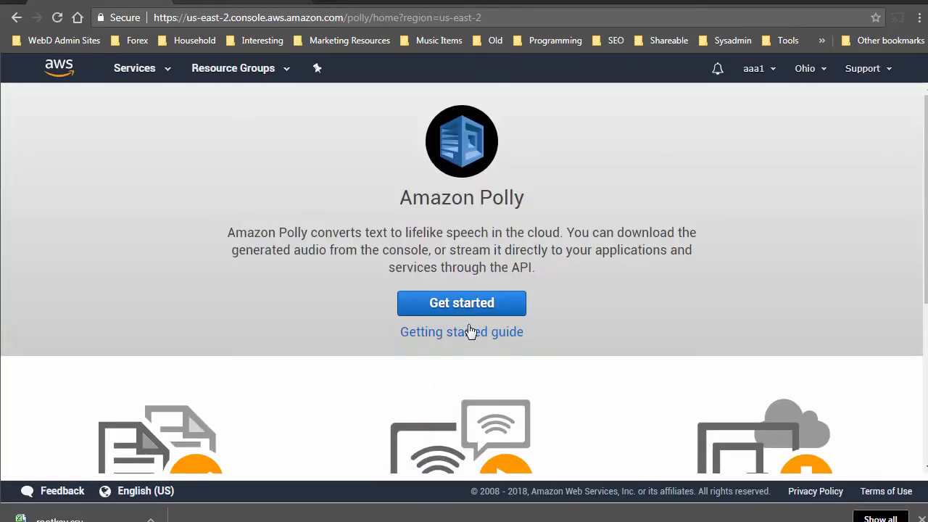
pyautogui.click(452, 303)
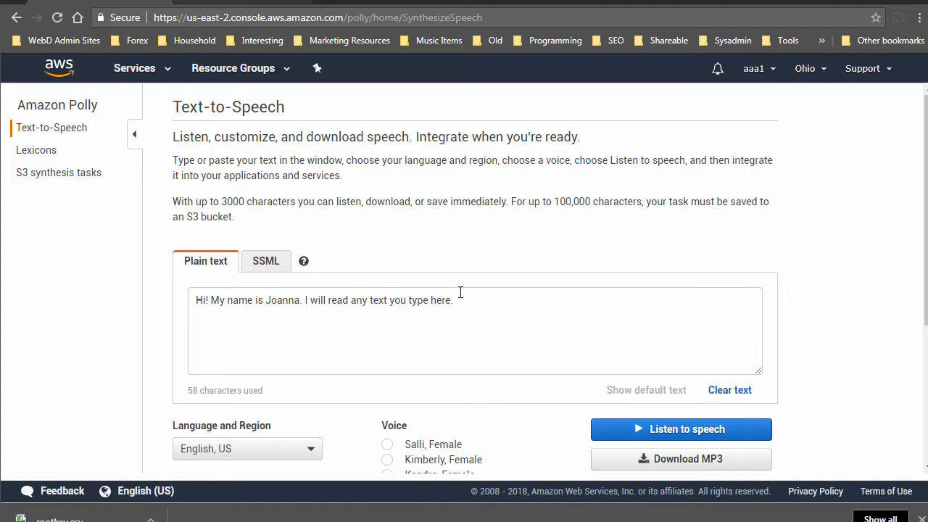
pyautogui.scroll(-2, 576, 223)
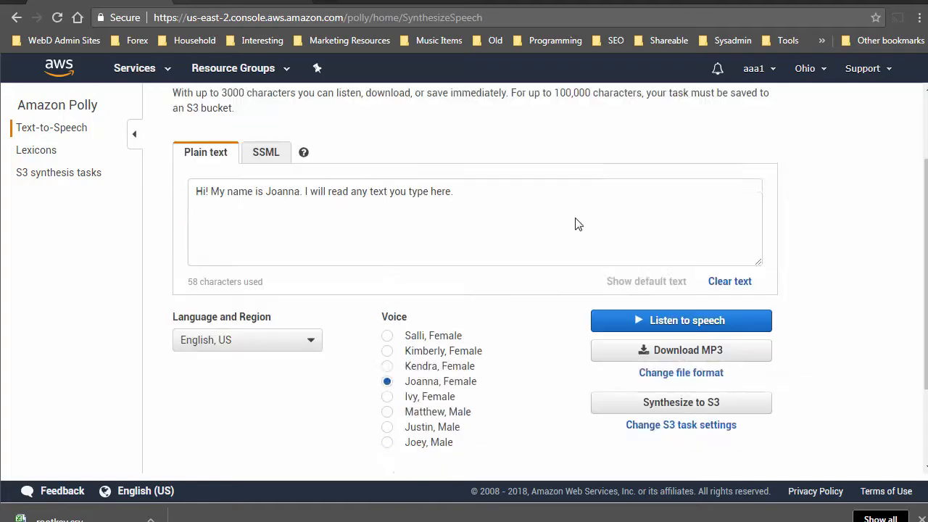
pyautogui.scroll(2, 578, 218)
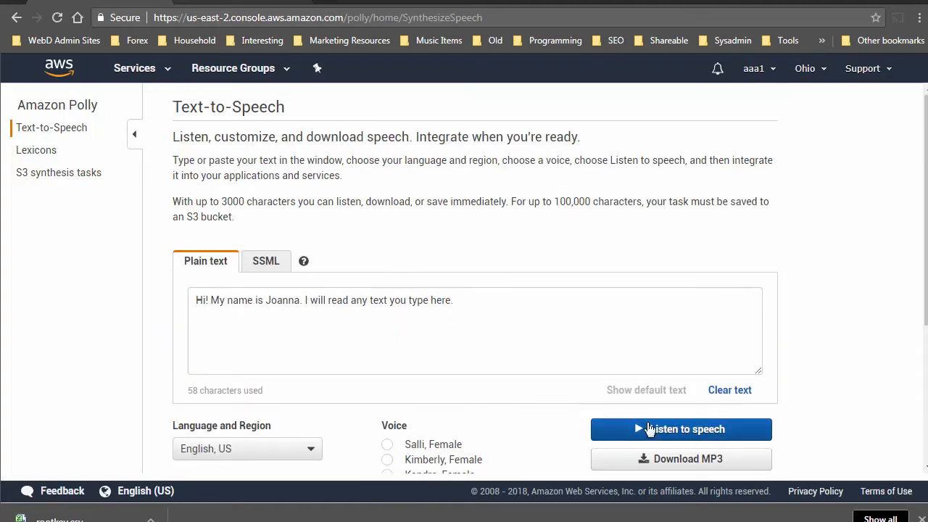
pyautogui.click(704, 429)
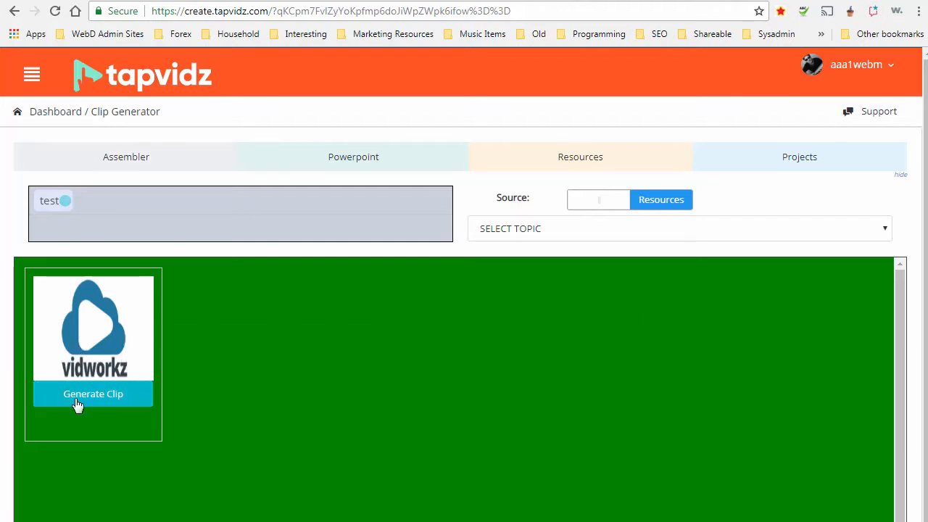
# Generate a clip from the vidworkz logo and bring up its Text to Speech Voice-over options.
pyautogui.click(103, 397)
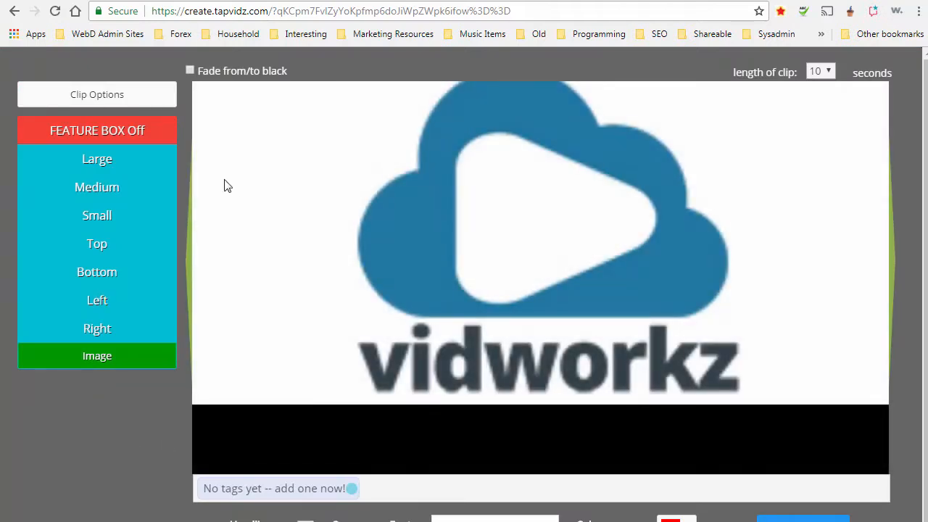
pyautogui.click(93, 104)
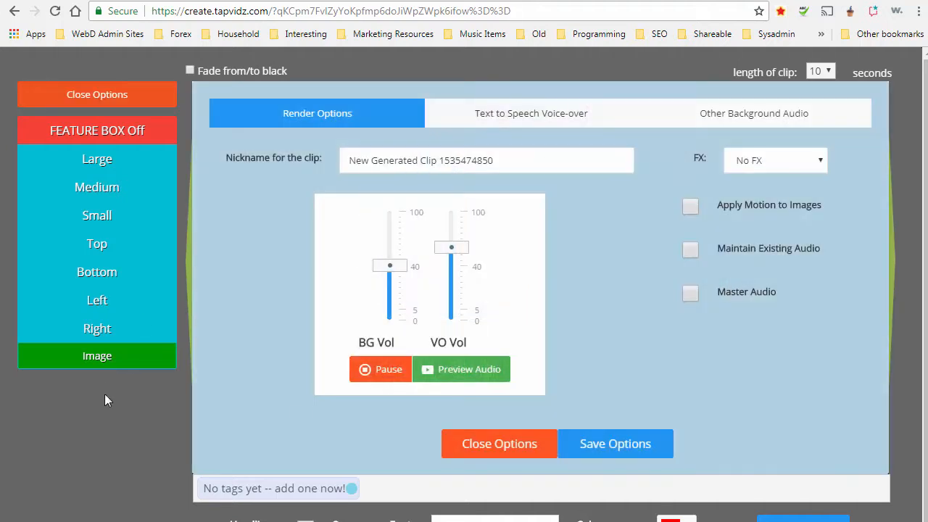
pyautogui.click(507, 118)
# Enter 'Hi! My name is Brian! How are You?' with the Brian (UK) voice, then test and save it.
pyautogui.click(486, 203)
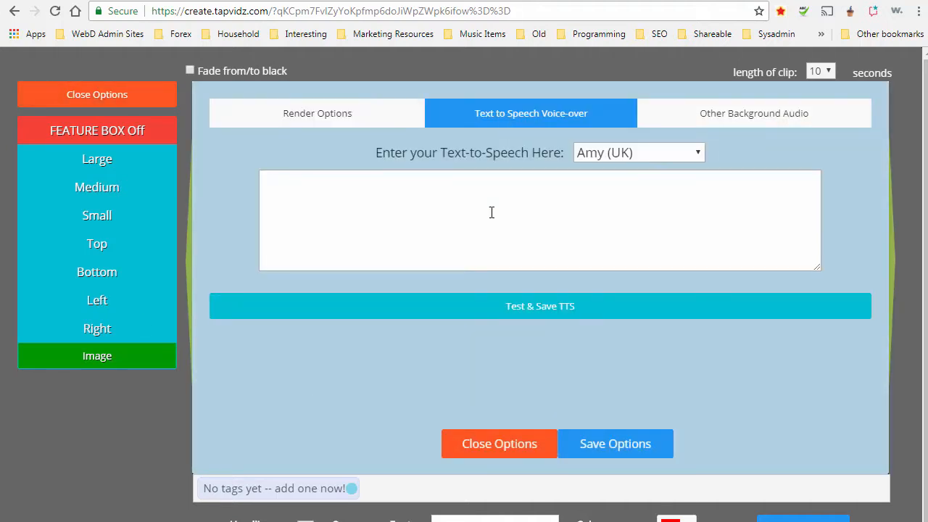
pyautogui.write('Hi! My name is Brian! H')
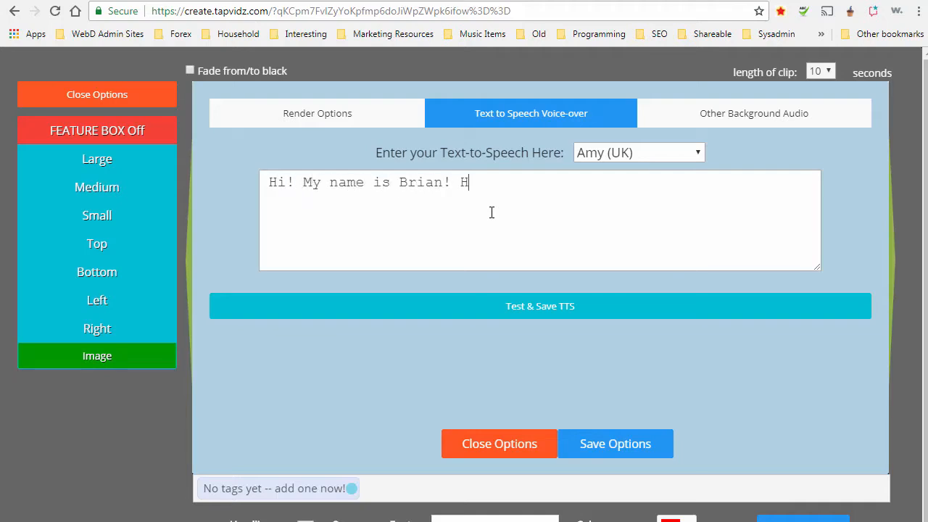
pyautogui.write('ow are You?')
pyautogui.click(652, 151)
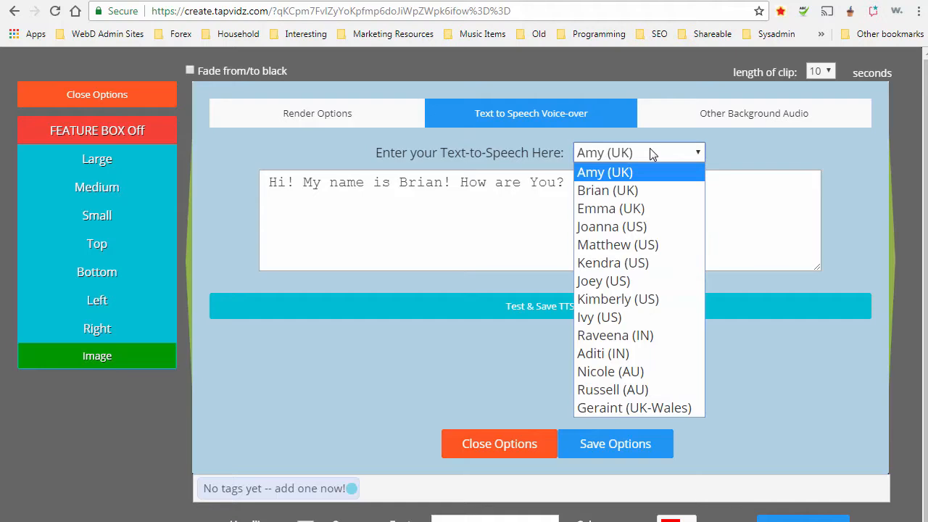
pyautogui.click(601, 192)
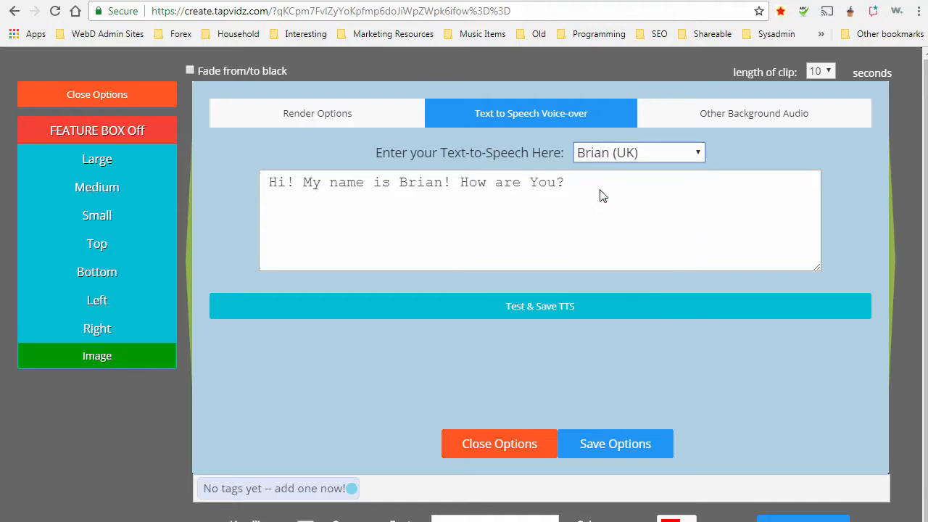
pyautogui.click(535, 312)
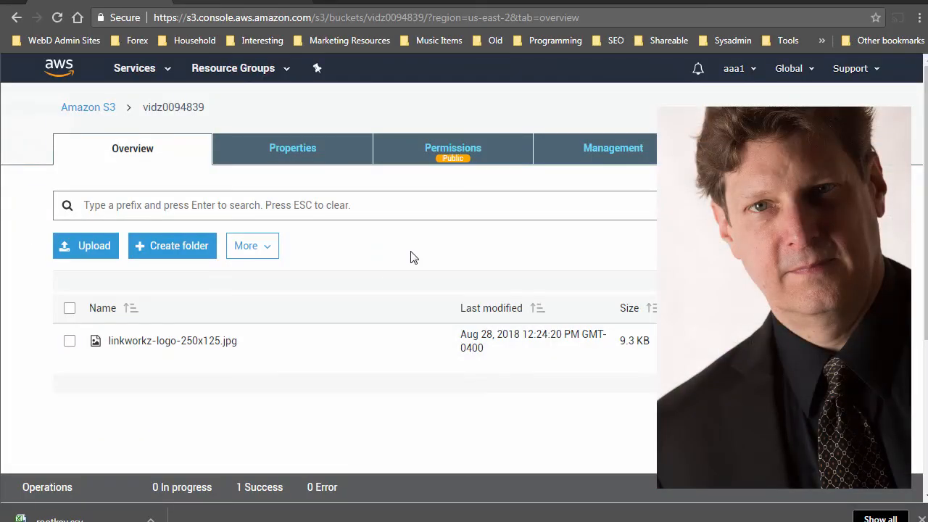
# Go back from the vidz0094839 bucket overview to the Amazon S3 buckets list.
pyautogui.click(84, 108)
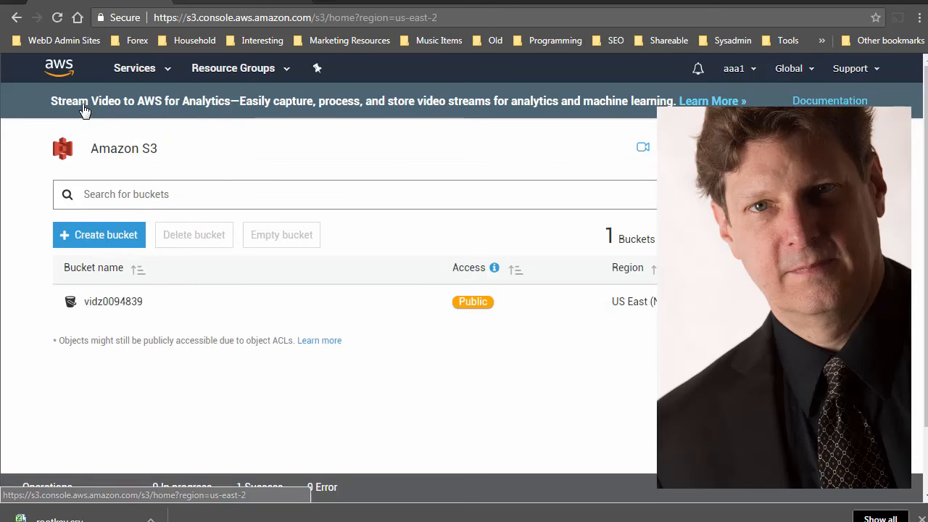